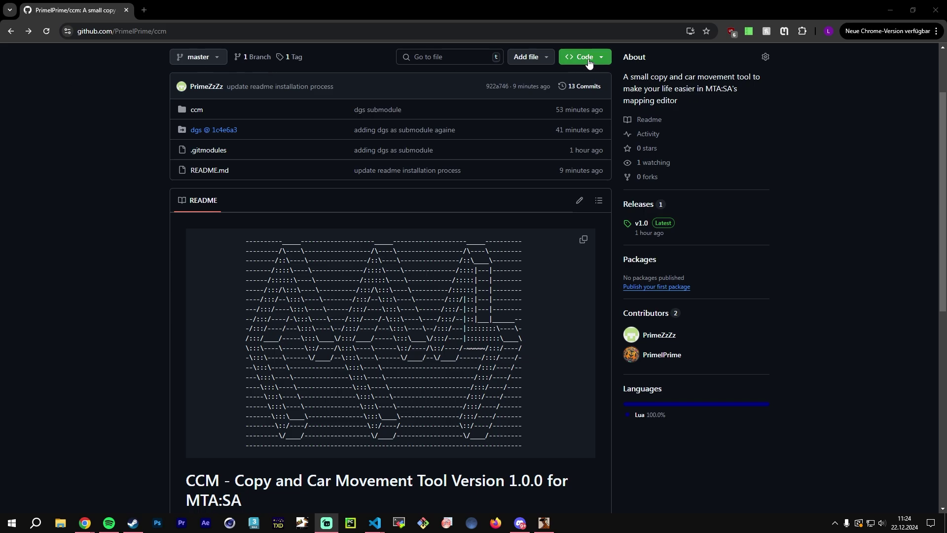
Step: Download the PrimelPrime/ccm repository as a ZIP archive
{"action": "left_click", "coordinate": [588, 62]}
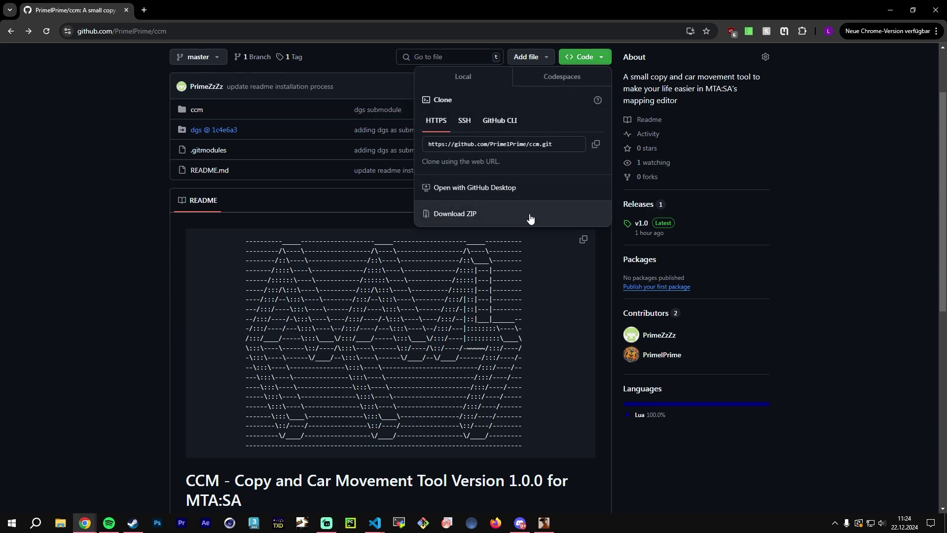
{"action": "left_click", "coordinate": [540, 220]}
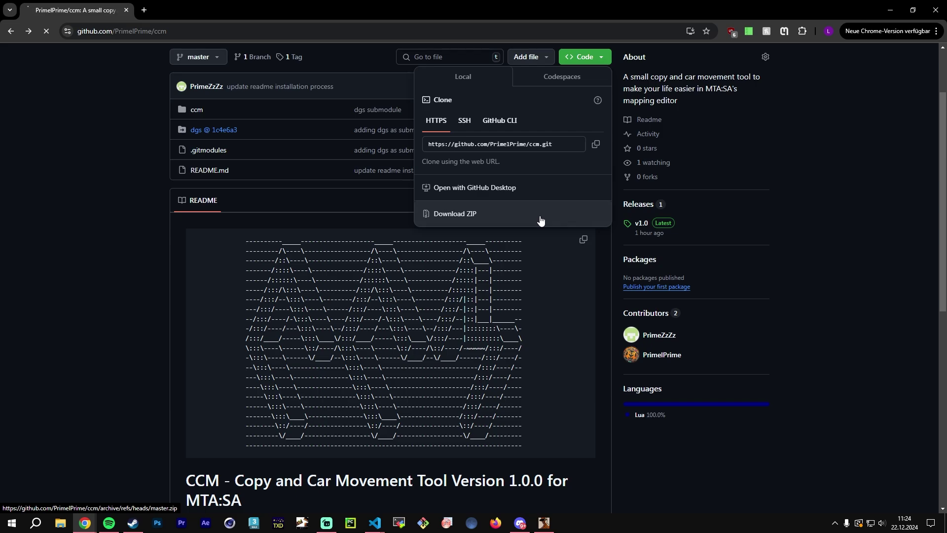
{"action": "left_click", "coordinate": [374, 200]}
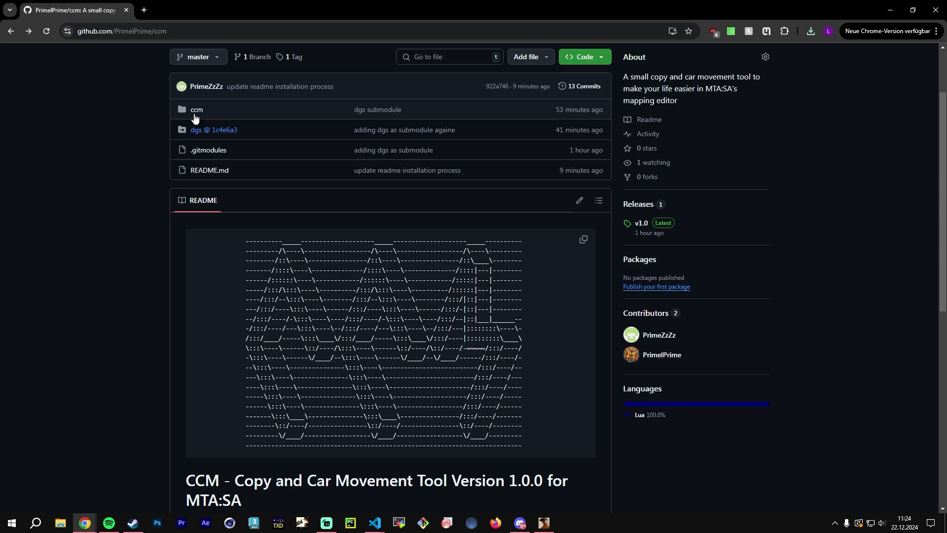
Step: Open the linked dgs submodule repository and download it as a ZIP archive
{"action": "left_click", "coordinate": [228, 131]}
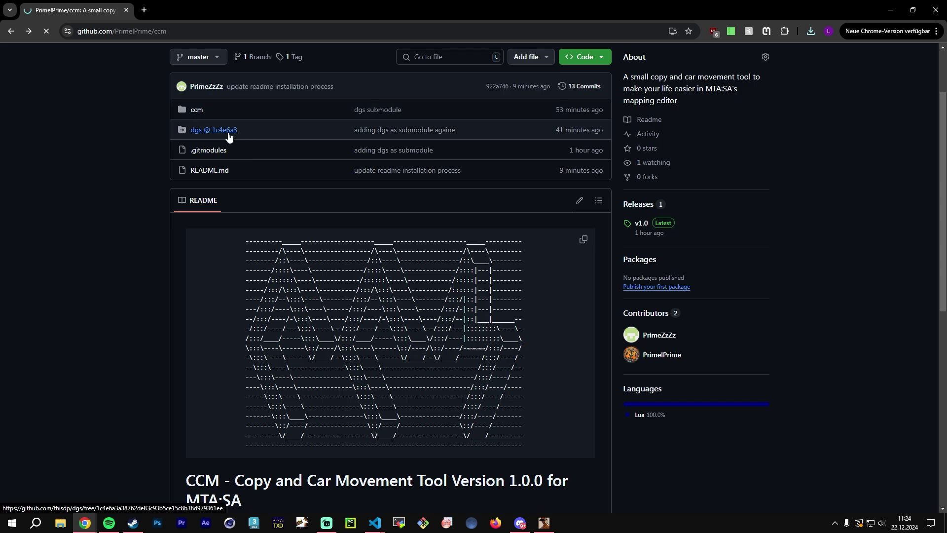
{"action": "left_click", "coordinate": [590, 150]}
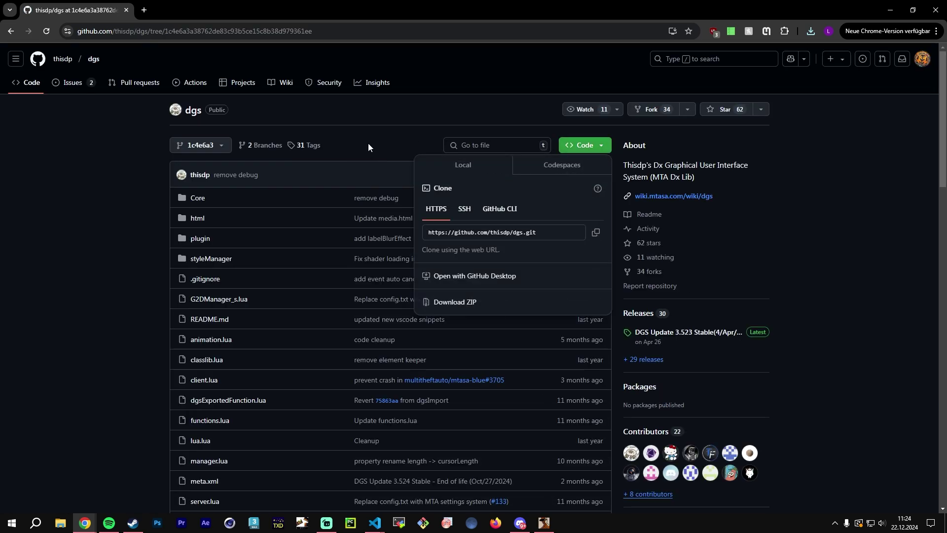
{"action": "left_click", "coordinate": [575, 305]}
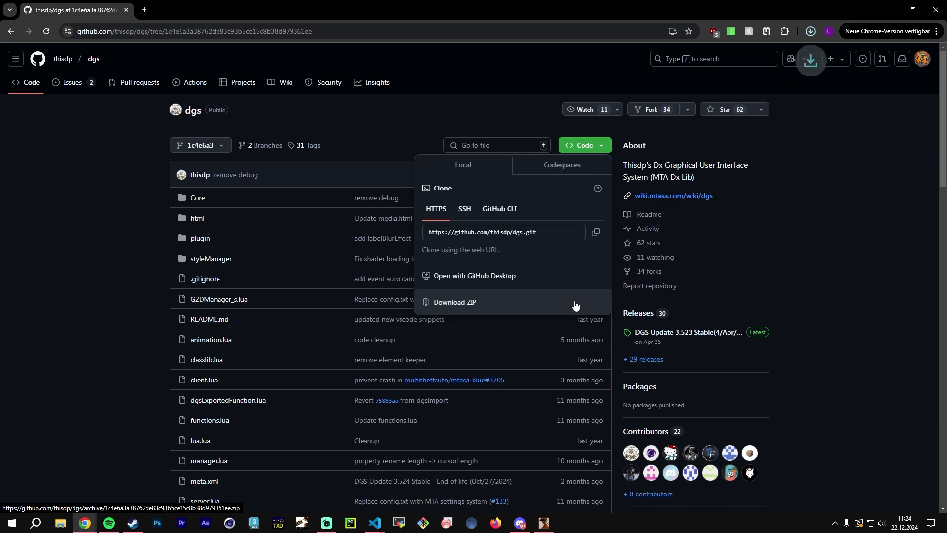
{"action": "left_click", "coordinate": [733, 286]}
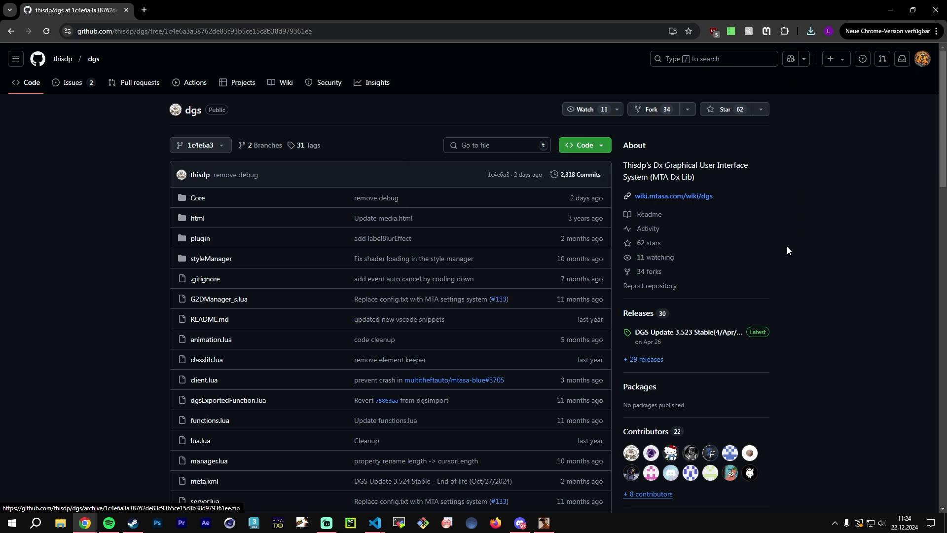
Step: Open the downloaded dgs and ccm-master archives in WinRAR and dismiss the licence reminder
{"action": "left_click", "coordinate": [811, 30]}
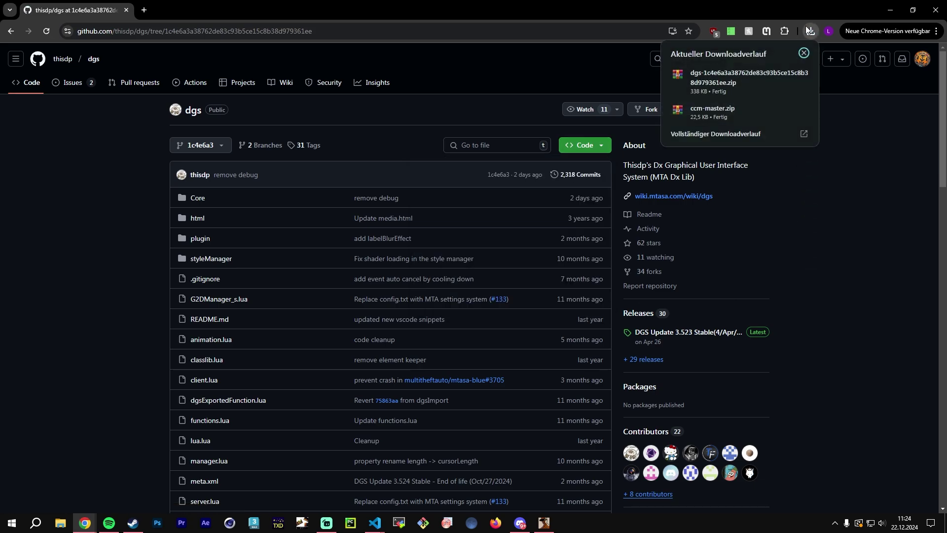
{"action": "left_click", "coordinate": [715, 81]}
{"action": "left_click", "coordinate": [664, 108]}
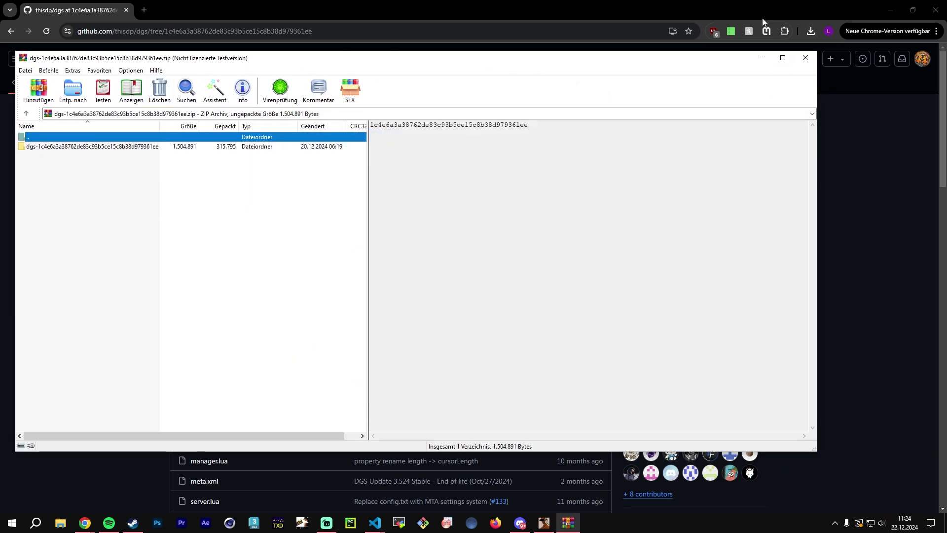
{"action": "left_click", "coordinate": [761, 58]}
{"action": "left_click", "coordinate": [811, 30]}
{"action": "left_click", "coordinate": [721, 109]}
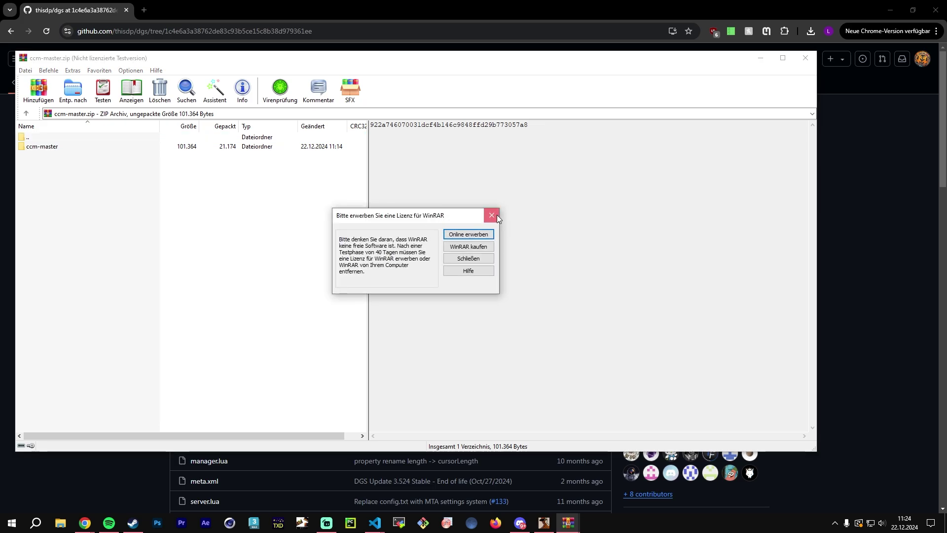
{"action": "left_click", "coordinate": [494, 217]}
Step: Open the server's MTA/mods/deathmatch/resources/[new-tools] folder on drive Z: in File Explorer
{"action": "key", "text": "super+e"}
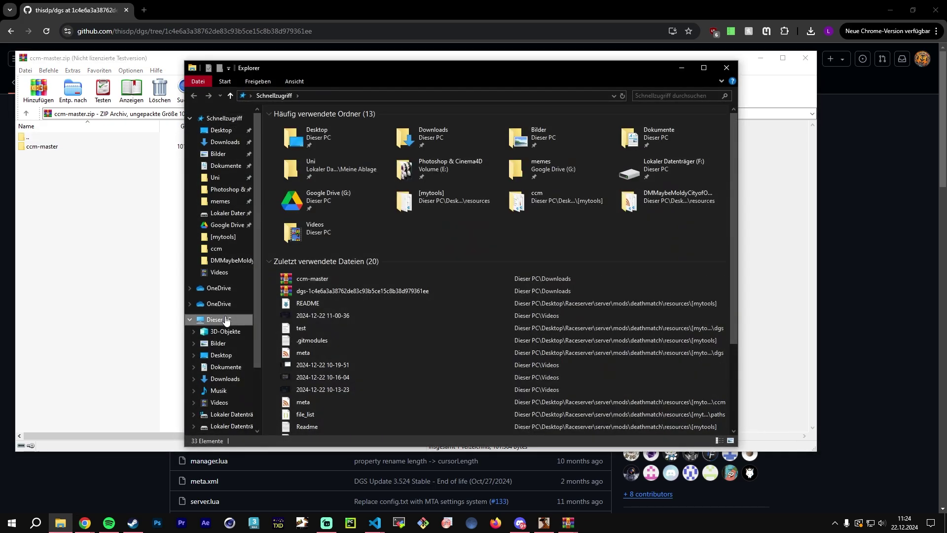
{"action": "left_click", "coordinate": [226, 319]}
{"action": "double_click", "coordinate": [473, 297]}
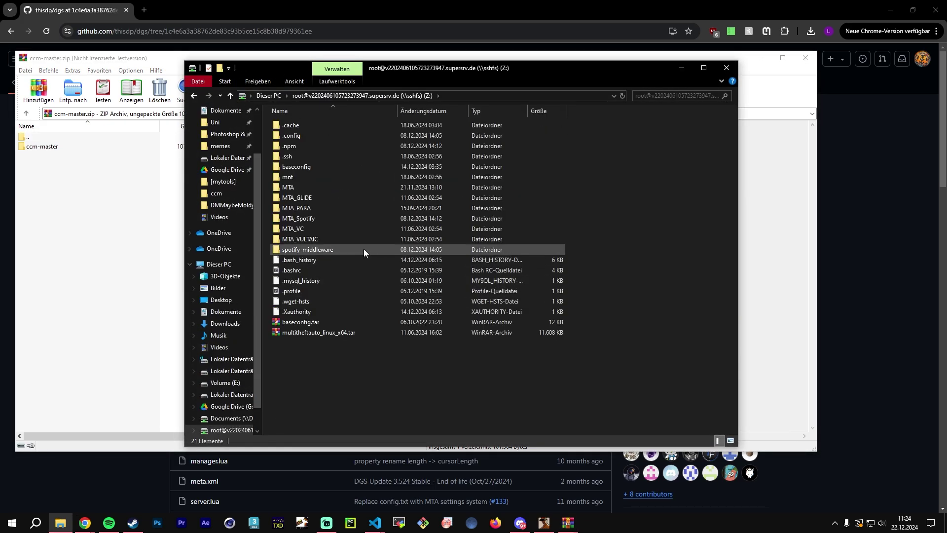
{"action": "double_click", "coordinate": [309, 188]}
{"action": "double_click", "coordinate": [302, 127]}
{"action": "double_click", "coordinate": [302, 127]}
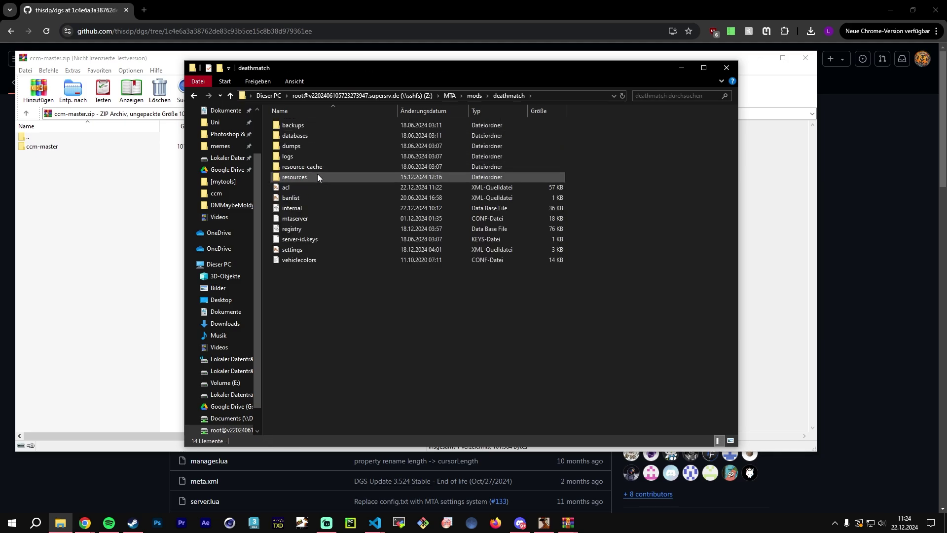
{"action": "double_click", "coordinate": [318, 176]}
{"action": "double_click", "coordinate": [321, 194]}
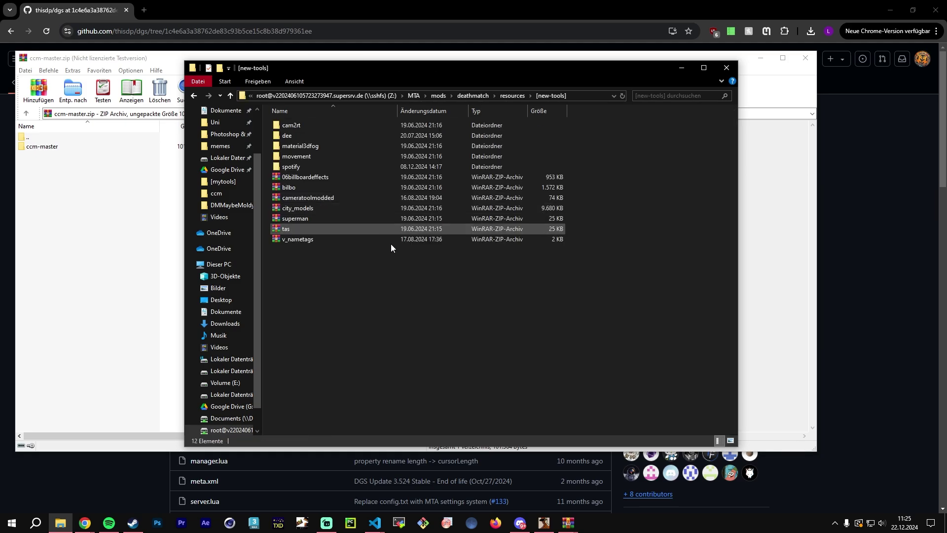
Step: Extract the ccm folder from inside ccm-master.zip into the [new-tools] folder and close that archive
{"action": "left_click", "coordinate": [104, 174]}
{"action": "double_click", "coordinate": [64, 147]}
{"action": "left_click_drag", "start_coordinate": [159, 62], "coordinate": [632, 63]}
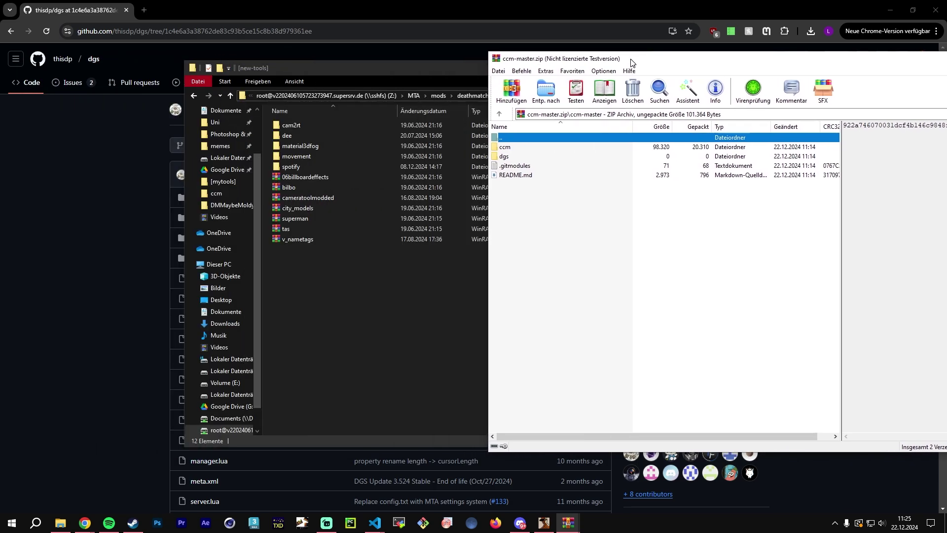
{"action": "left_click_drag", "start_coordinate": [506, 147], "coordinate": [359, 307]}
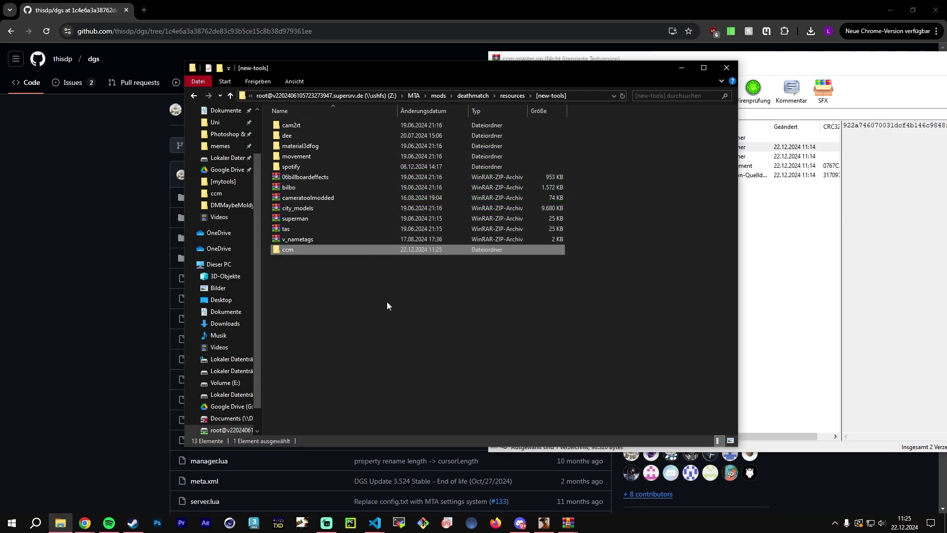
{"action": "left_click", "coordinate": [801, 301]}
{"action": "left_click_drag", "start_coordinate": [776, 59], "coordinate": [340, 61]}
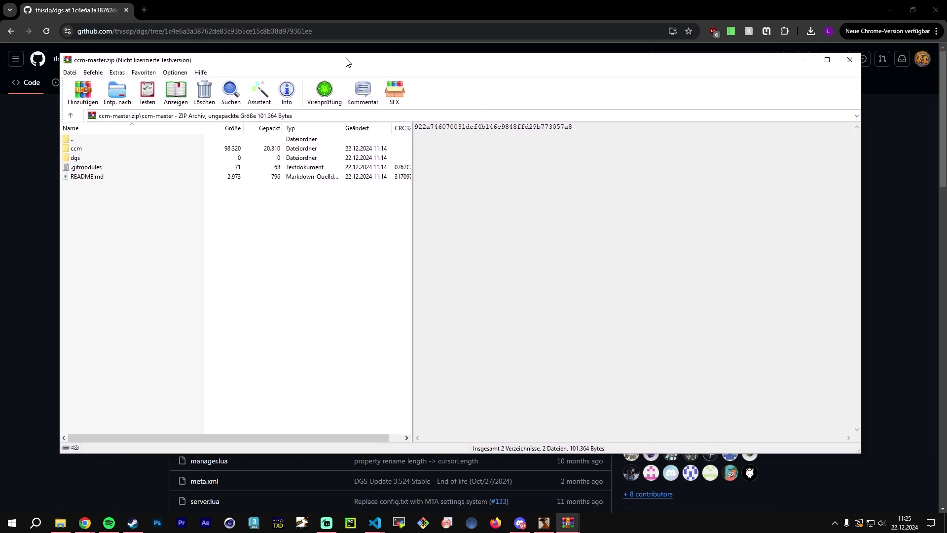
{"action": "left_click", "coordinate": [841, 65]}
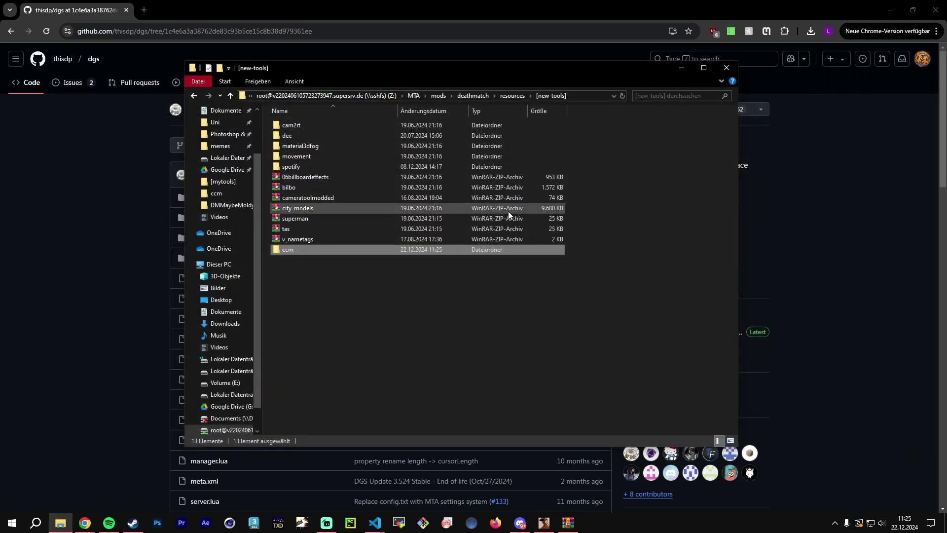
Step: Extract the main folder of the downloaded dgs archive into the [new-tools] folder
{"action": "left_click", "coordinate": [567, 522]}
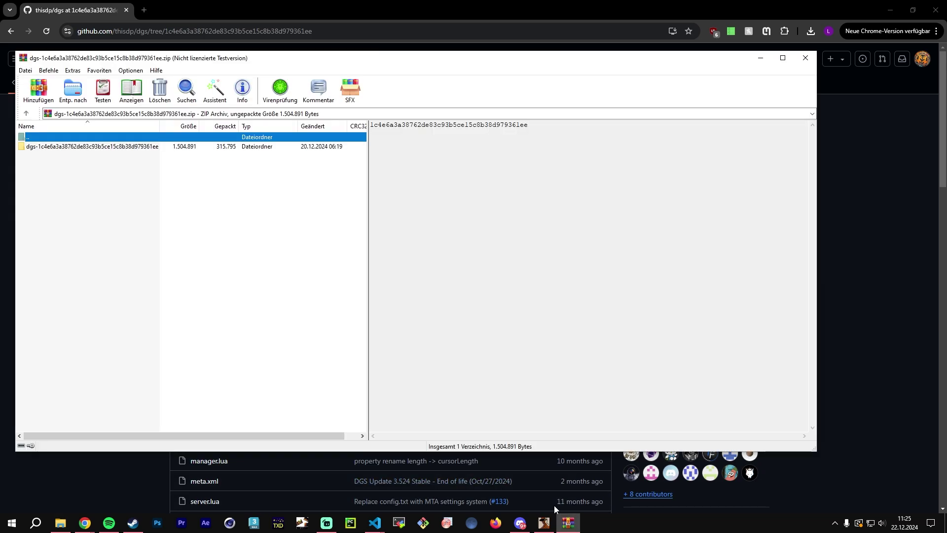
{"action": "left_click_drag", "start_coordinate": [270, 63], "coordinate": [715, 72]}
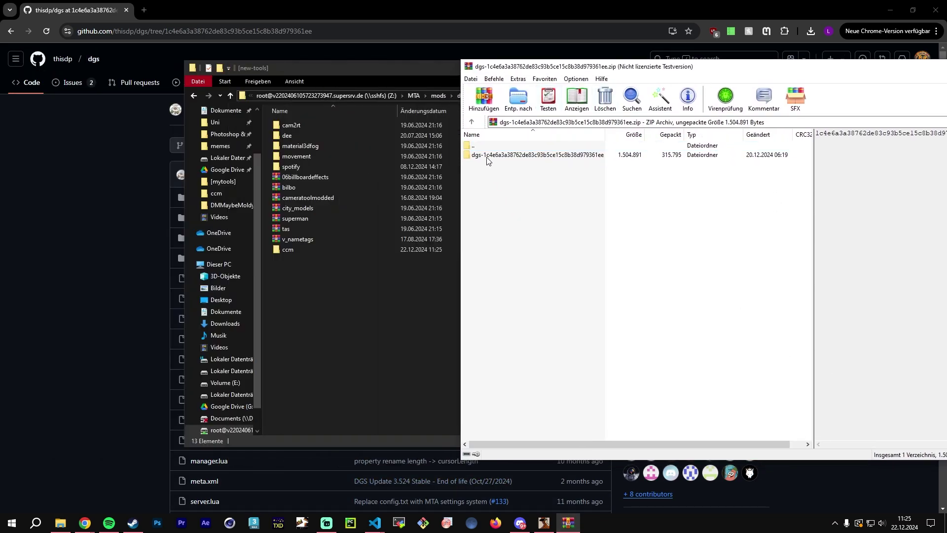
{"action": "left_click_drag", "start_coordinate": [484, 157], "coordinate": [380, 317]}
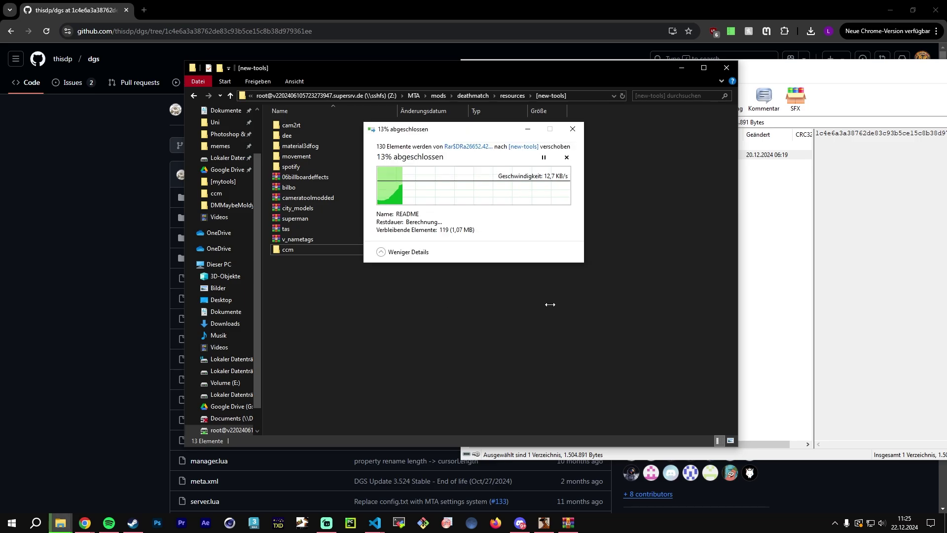
Step: Rename the extracted dgs folder with the long hash suffix to dgs
{"action": "right_click", "coordinate": [325, 262]}
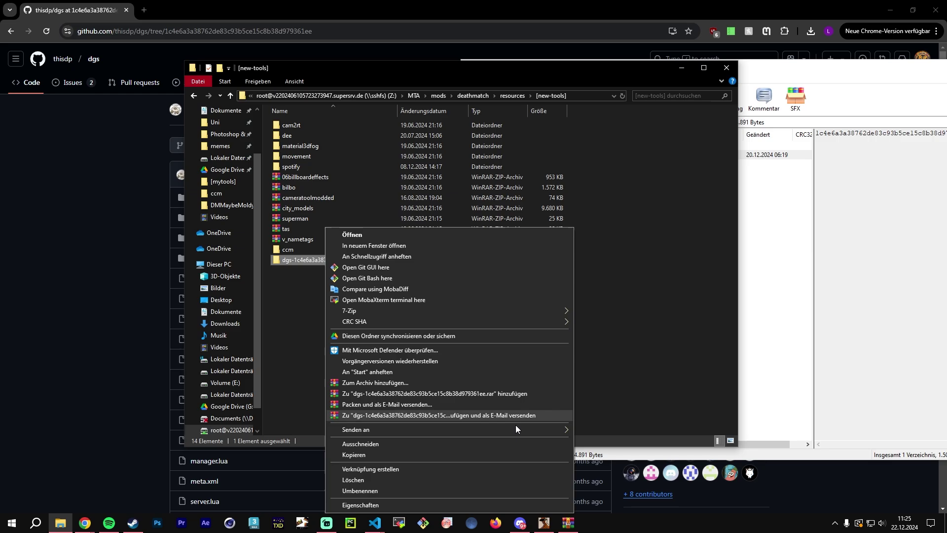
{"action": "left_click", "coordinate": [514, 490]}
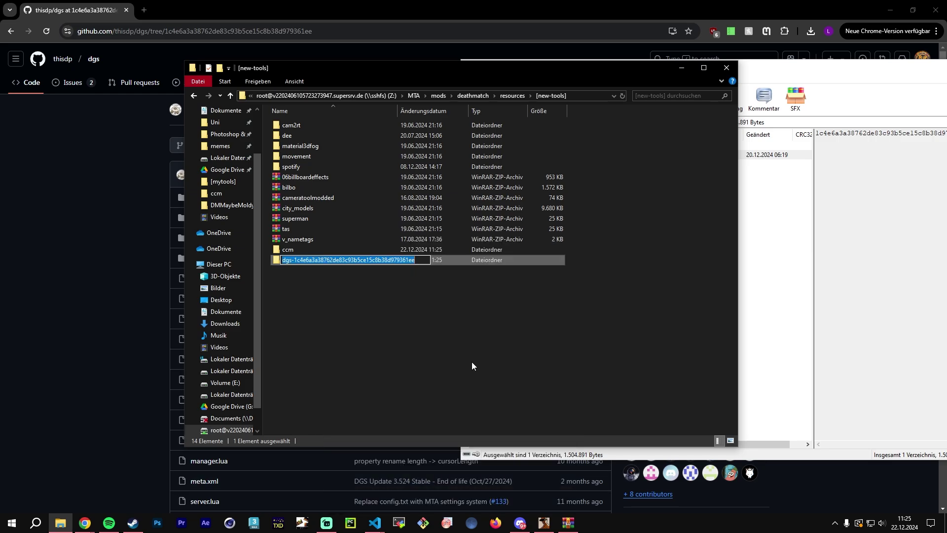
{"action": "type", "text": "dgs"}
{"action": "key", "text": "Return"}
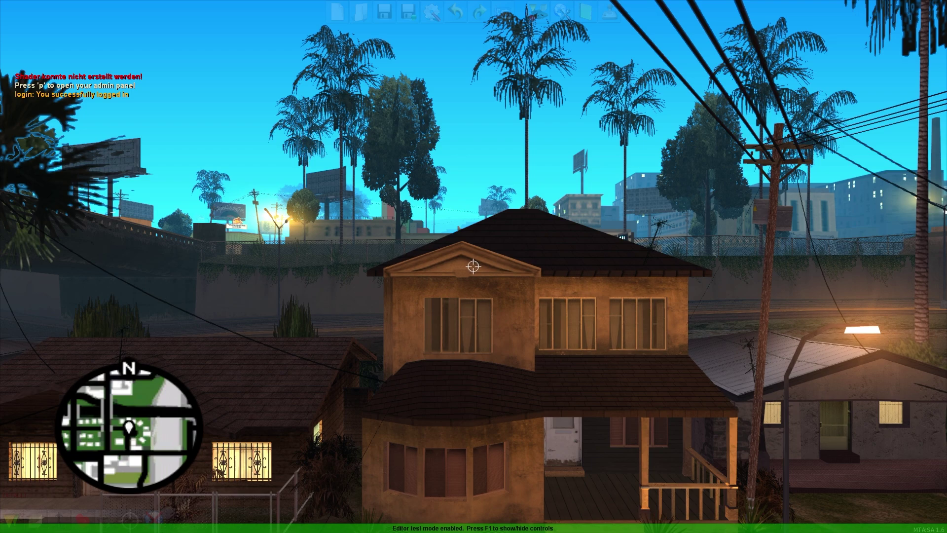
Step: Switch to MTA:SA and reload the server's resource list by running refresh in the console
{"action": "key", "text": "F8"}
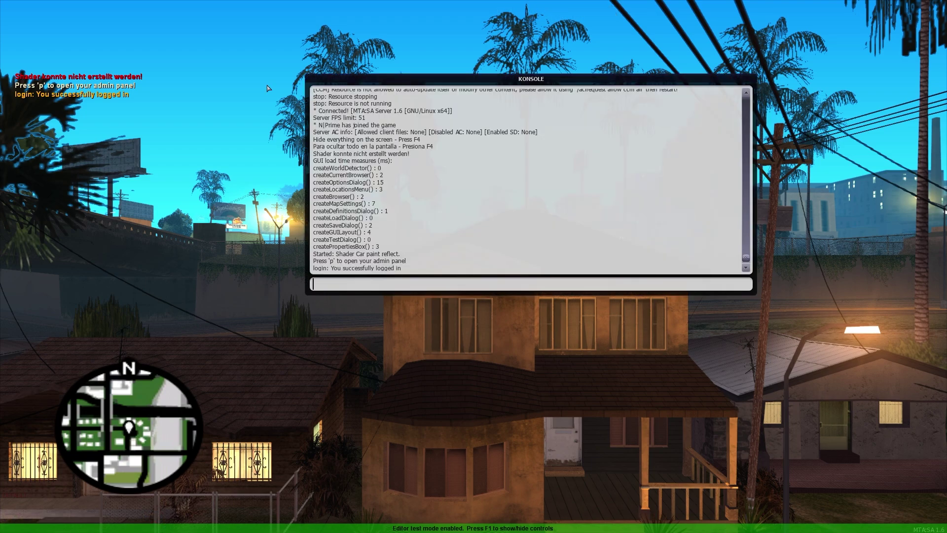
{"action": "type", "text": "refre"}
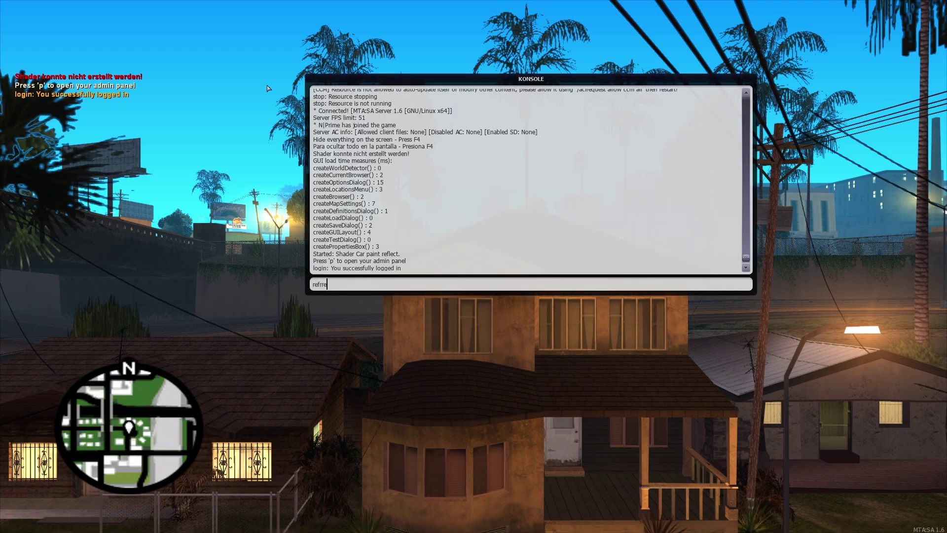
{"action": "key", "text": "BackSpace"}
{"action": "type", "text": "esh"}
{"action": "key", "text": "Return"}
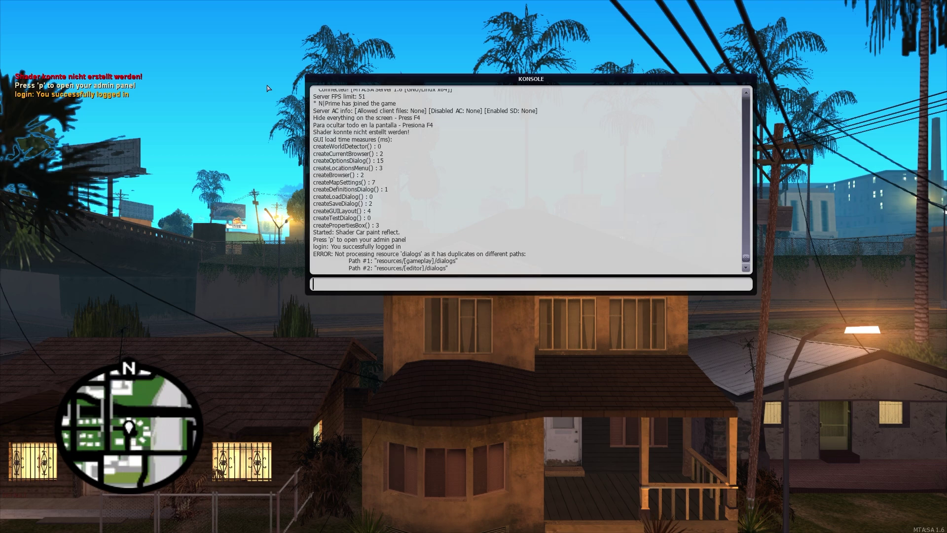
Step: Start the CCM resource with a start command in the console
{"action": "type", "text": "star"}
{"action": "type", "text": "t editor"}
{"action": "key", "text": "Return"}
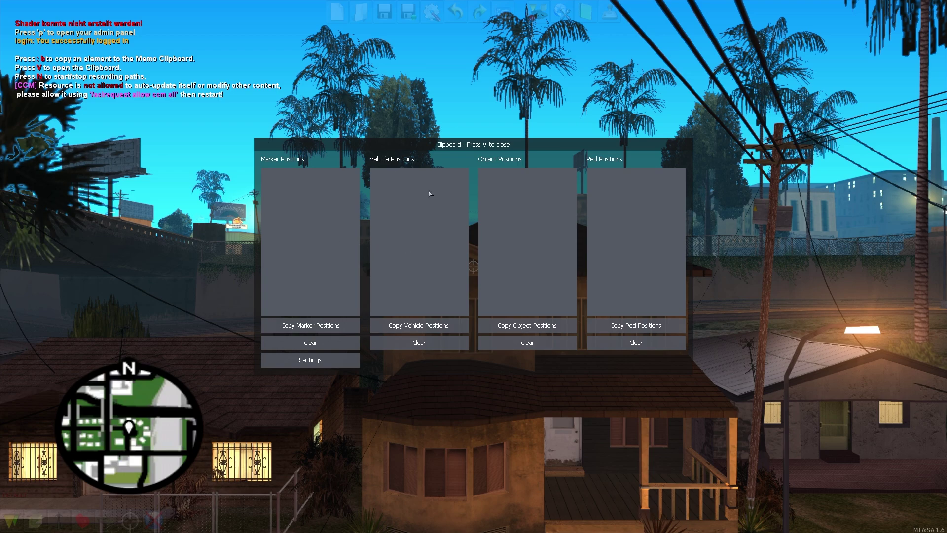
Step: In the Clipboard settings, disable the window on start or join and set the copy key to mouse4
{"action": "left_click", "coordinate": [352, 362]}
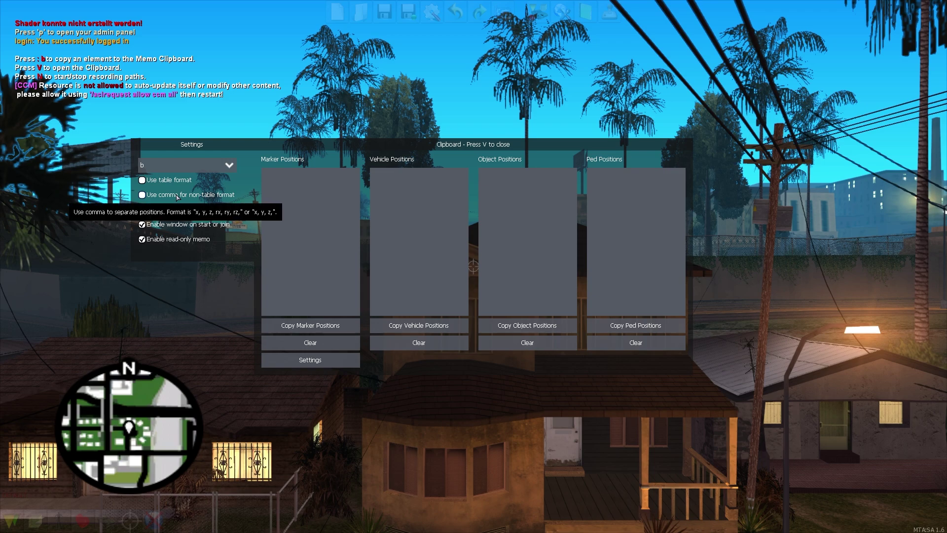
{"action": "left_click", "coordinate": [184, 225]}
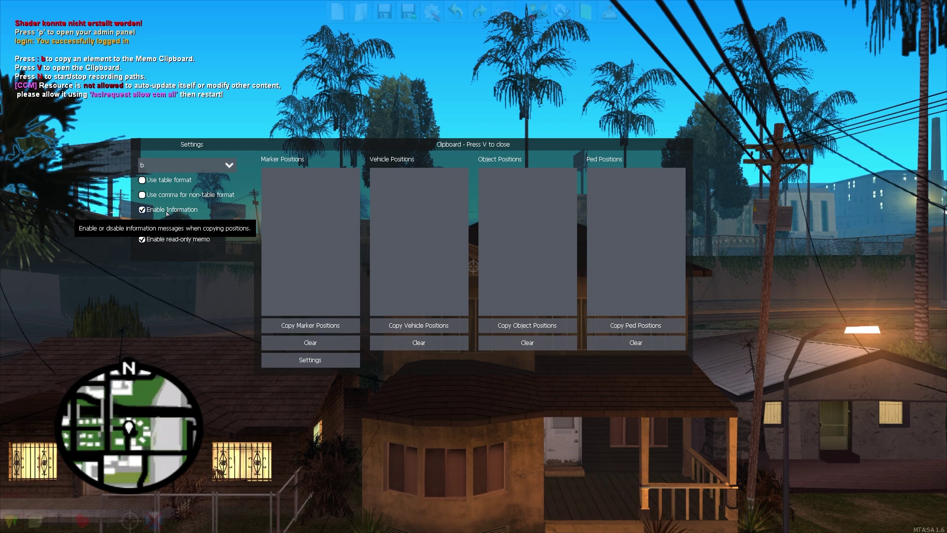
{"action": "left_click", "coordinate": [183, 162]}
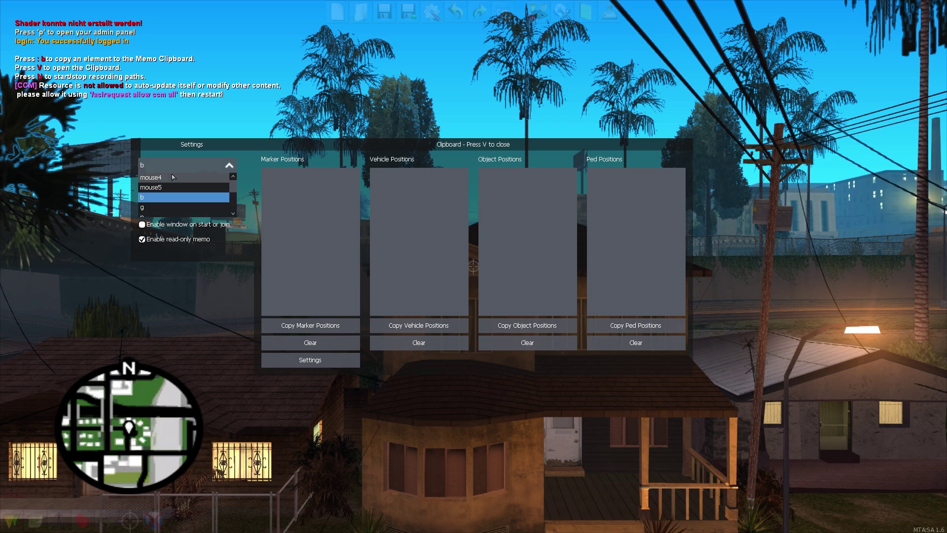
{"action": "scroll", "coordinate": [188, 193], "scroll_direction": "up", "scroll_amount": 2}
{"action": "left_click", "coordinate": [202, 180]}
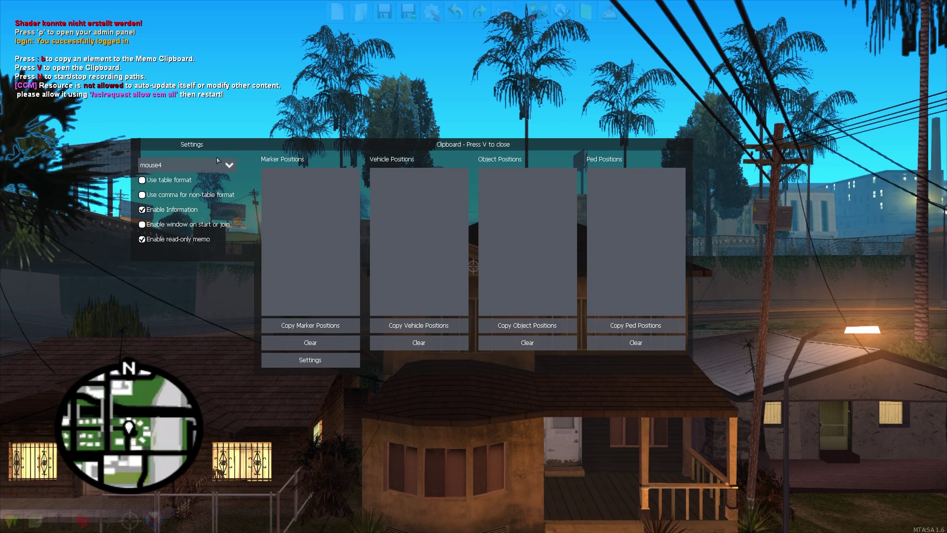
Step: Close the Clipboard window and open CCM's Record Path window
{"action": "key", "text": "b"}
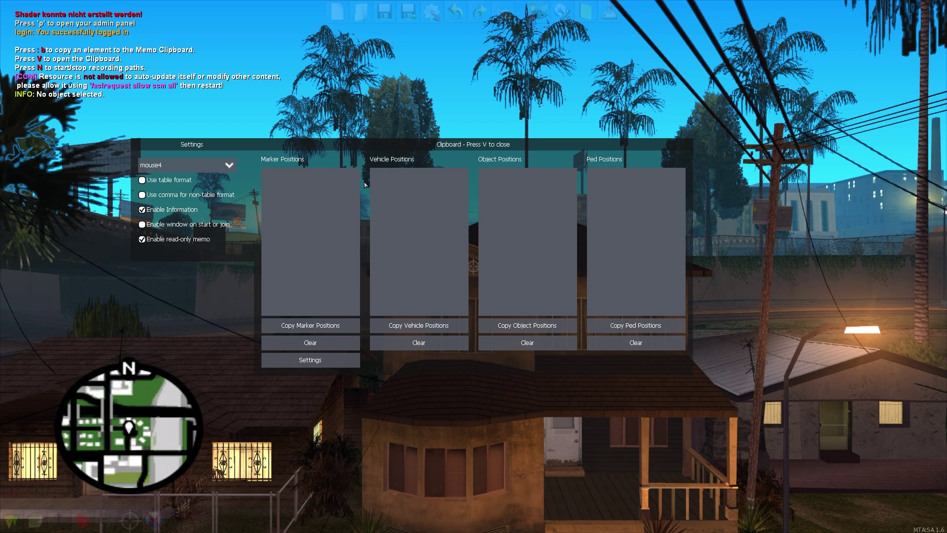
{"action": "key", "text": "v"}
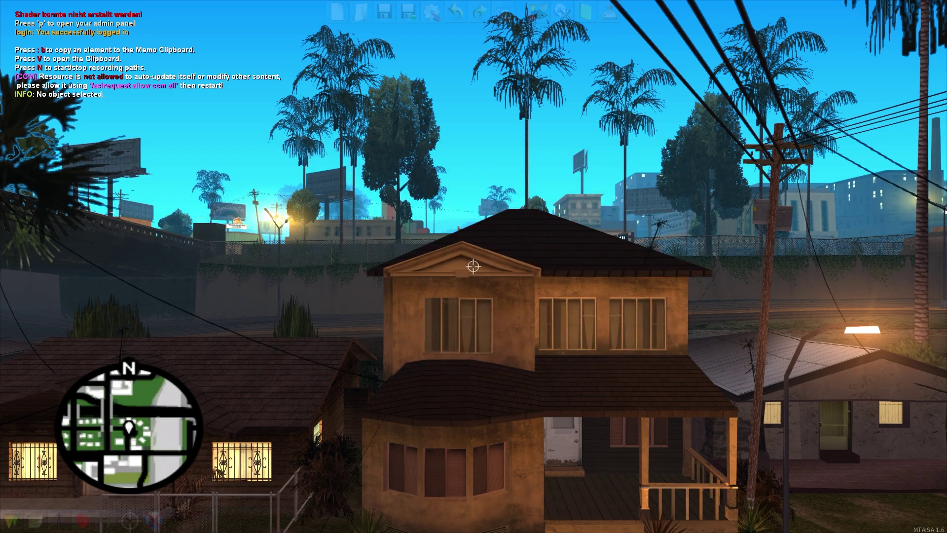
{"action": "key", "text": "n"}
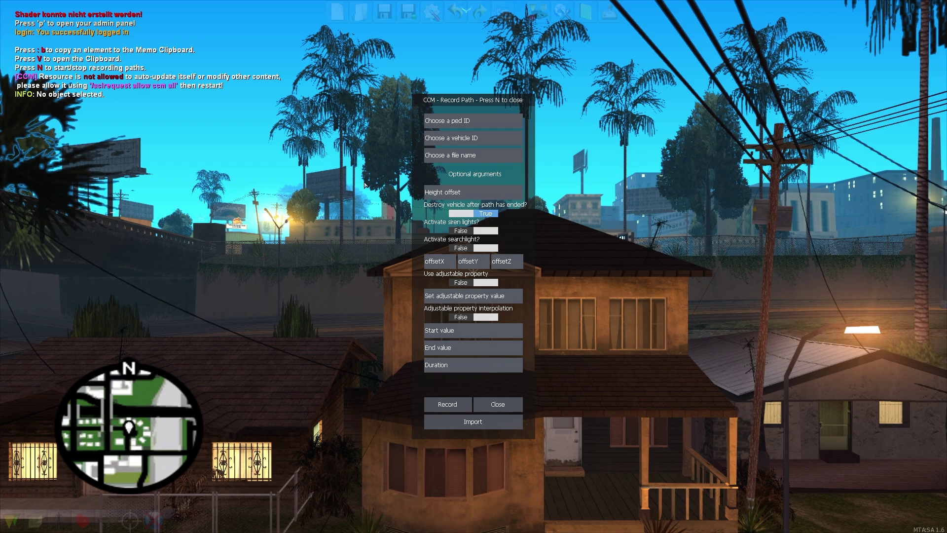
Step: Close the Record Path window and grant CCM all requested permissions by running aclrequest allow ccm all in the console
{"action": "key", "text": "n"}
{"action": "key", "text": "F8"}
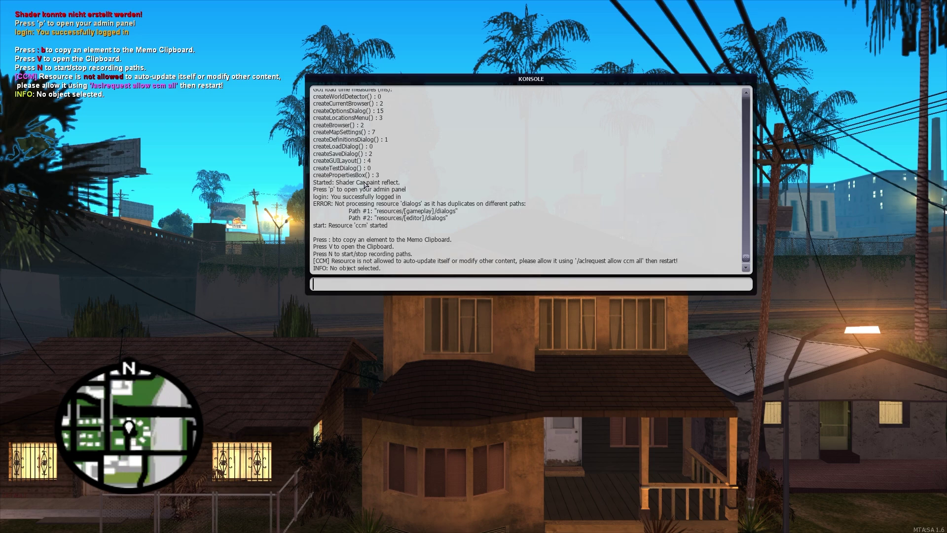
{"action": "type", "text": "aclrequest allow ccm all"}
{"action": "key", "text": "Return"}
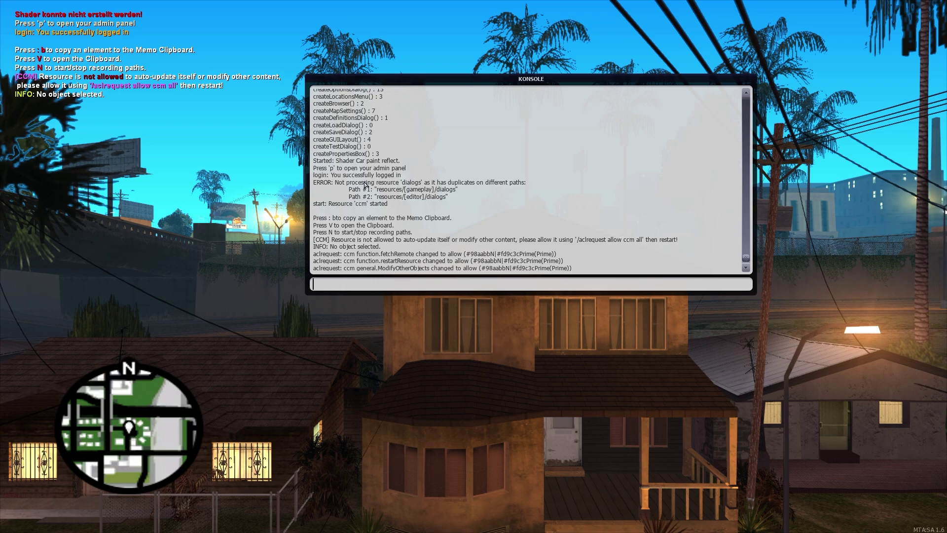
{"action": "key", "text": "F8"}
{"action": "key", "text": "F8"}
{"action": "key", "text": "F8"}
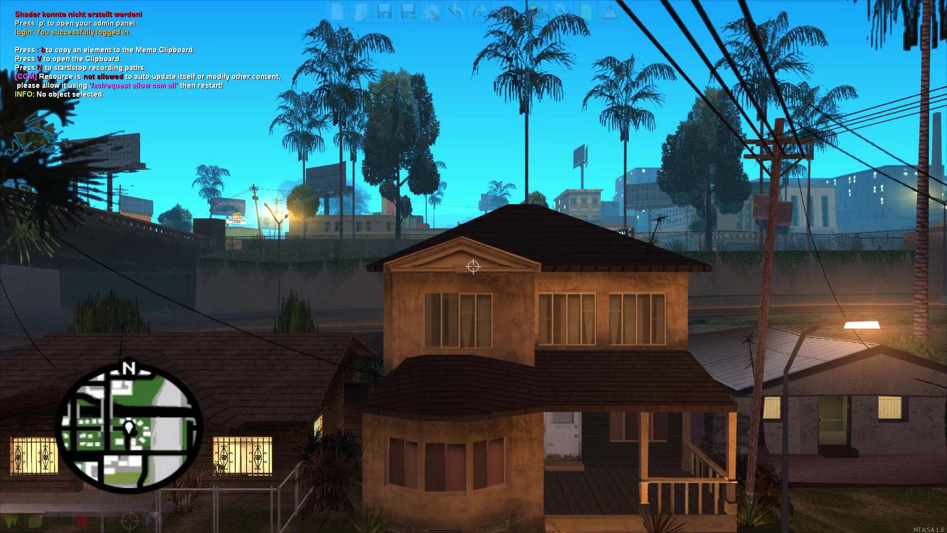
Step: Jump the camera to the map's harbour area by selecting vehicle (Marquis) (2) in the current elements list
{"action": "key", "text": "w"}
{"action": "key", "text": "f"}
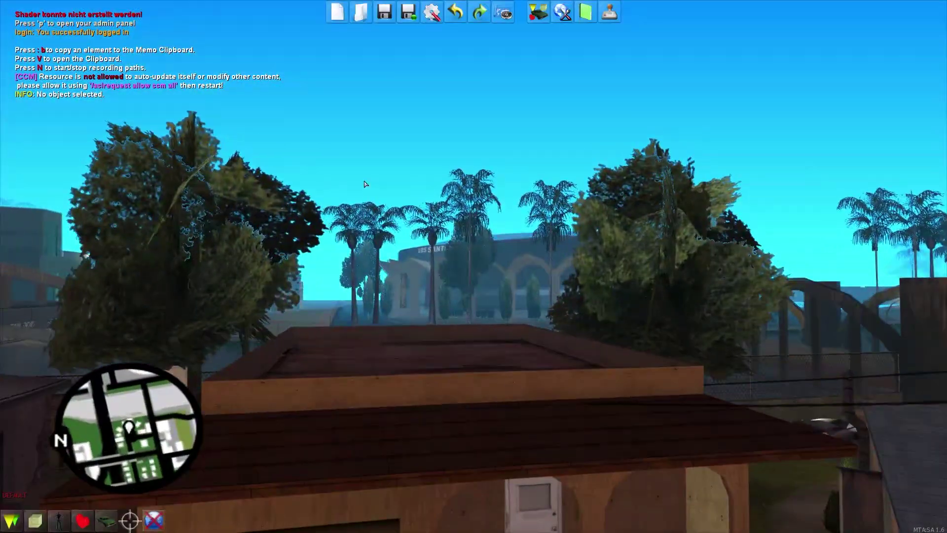
{"action": "left_click", "coordinate": [539, 13]}
{"action": "left_click", "coordinate": [747, 173]}
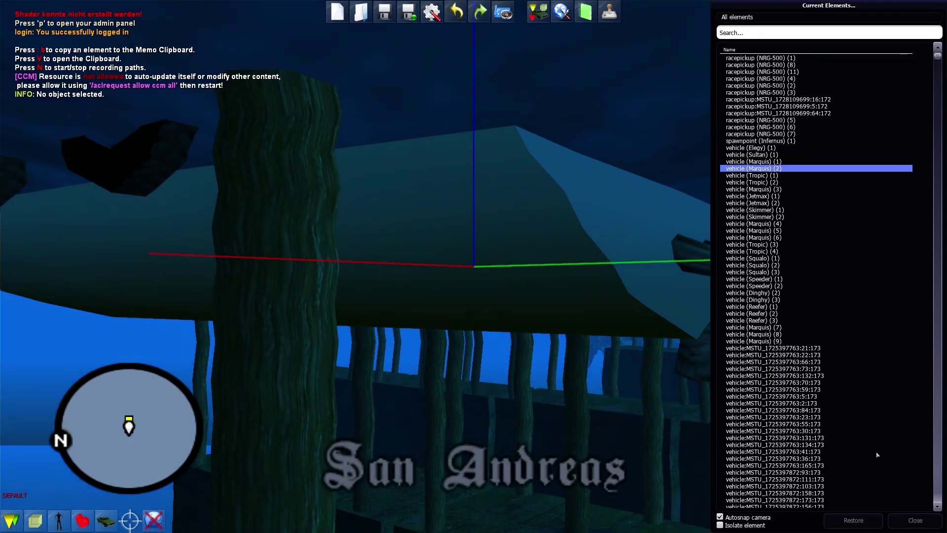
{"action": "key", "text": "f"}
{"action": "key", "text": "s"}
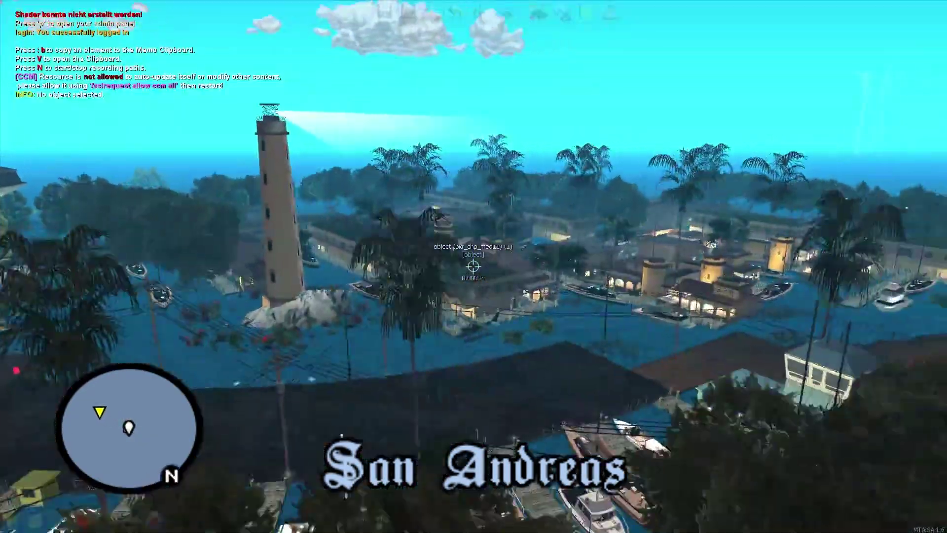
Step: Create a cylinder marker and place it on the asphalt of the walled yard beside the flat-roofed garages
{"action": "key", "text": "w"}
{"action": "key", "text": "w"}
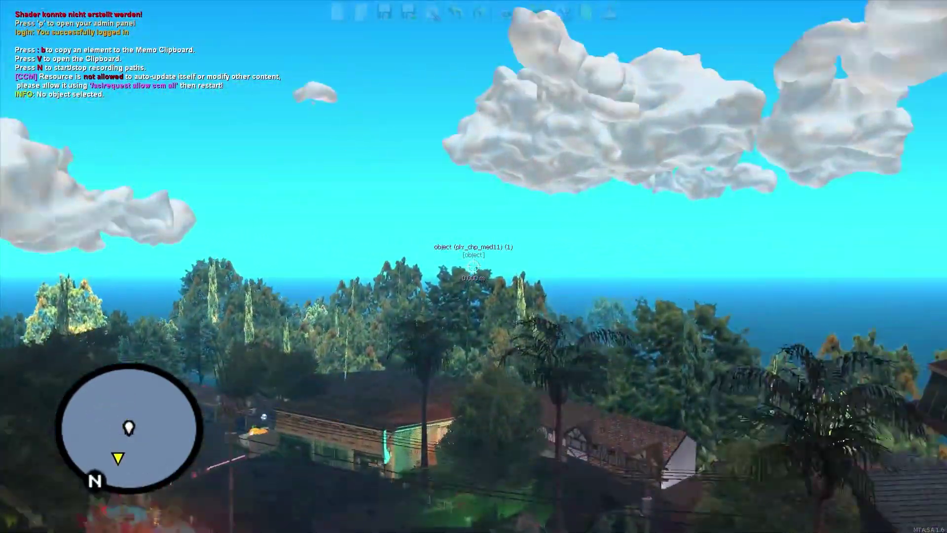
{"action": "key", "text": "w"}
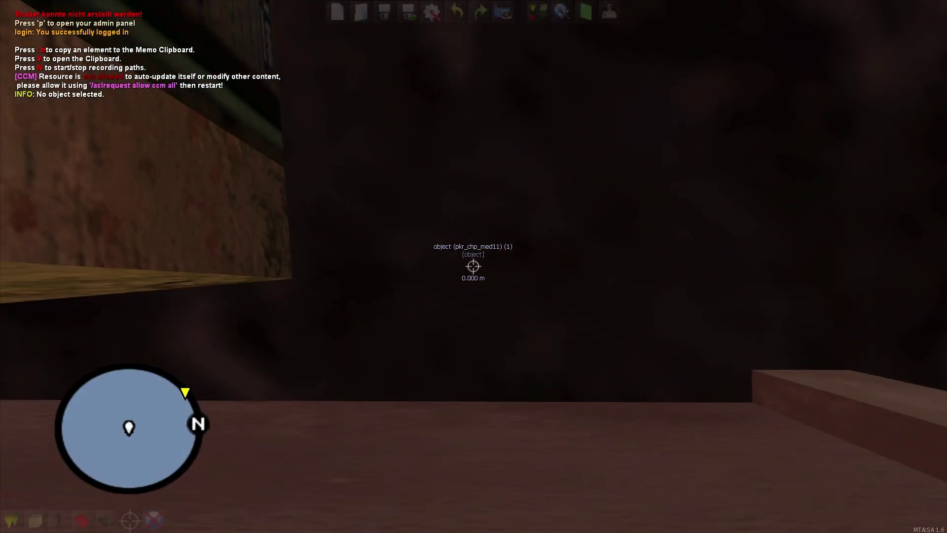
{"action": "key", "text": "w"}
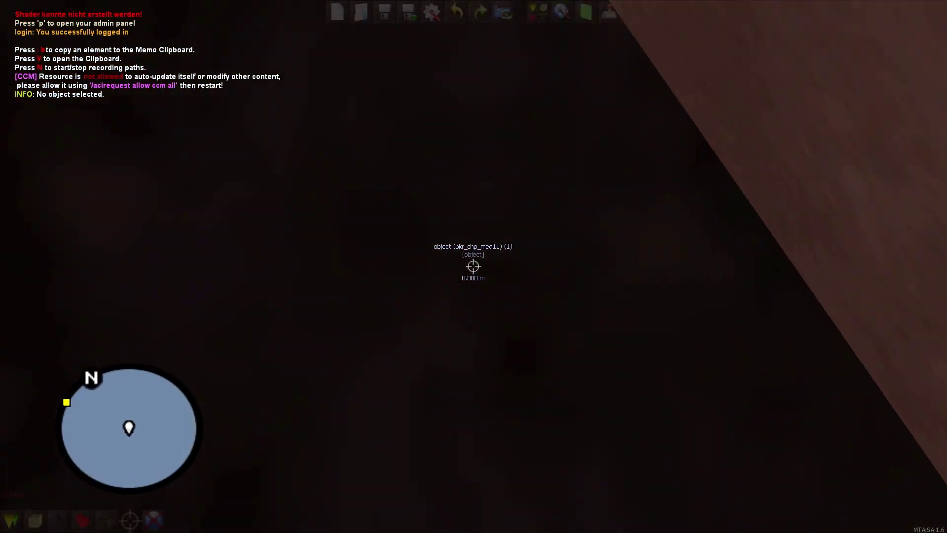
{"action": "key", "text": "w"}
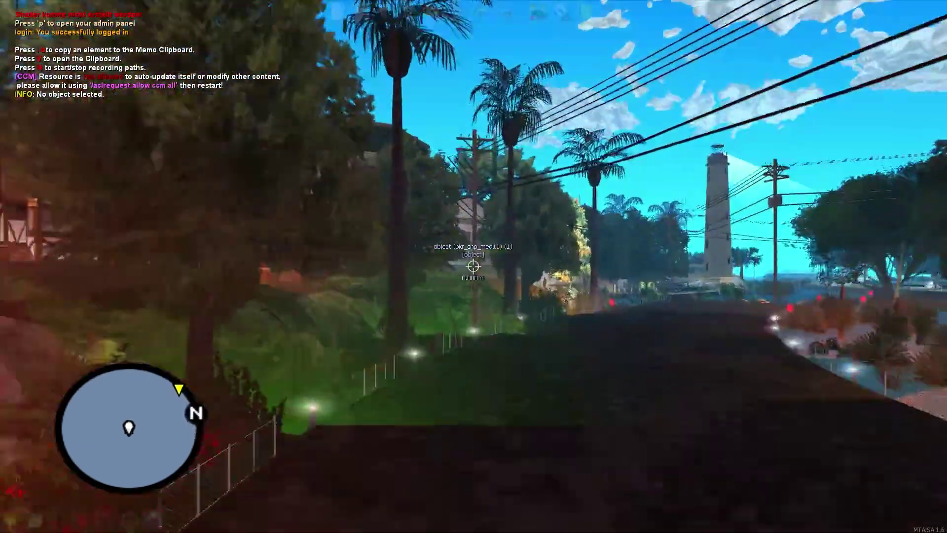
{"action": "key", "text": "w"}
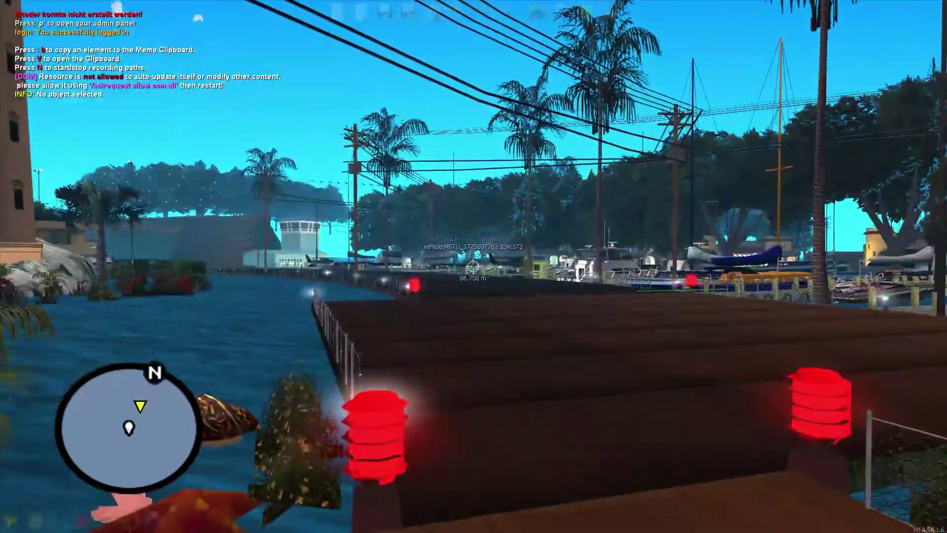
{"action": "key", "text": "w"}
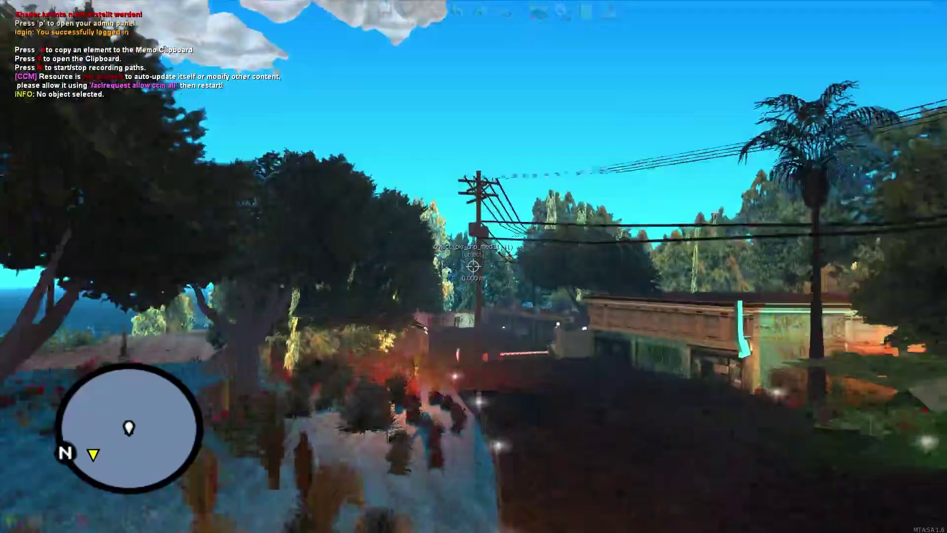
{"action": "key", "text": "w"}
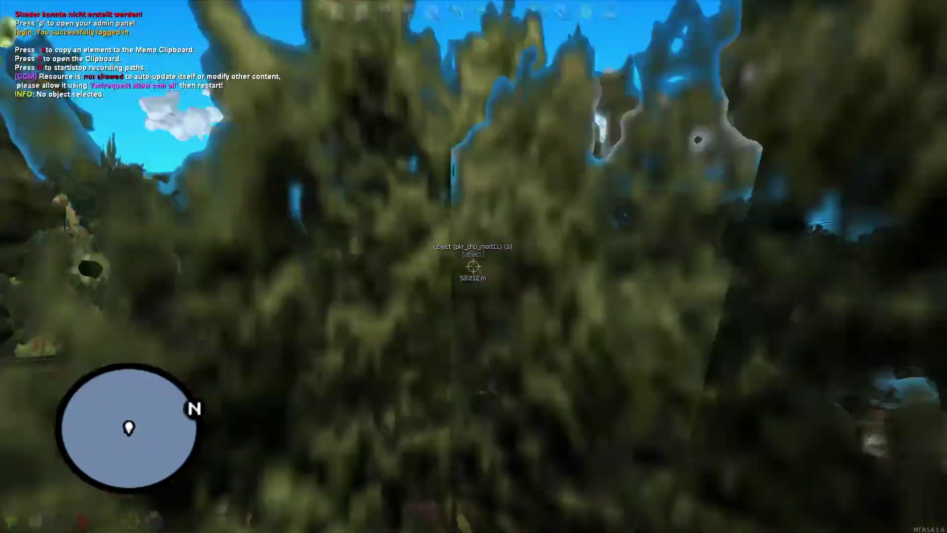
{"action": "key", "text": "w"}
{"action": "key", "text": "f"}
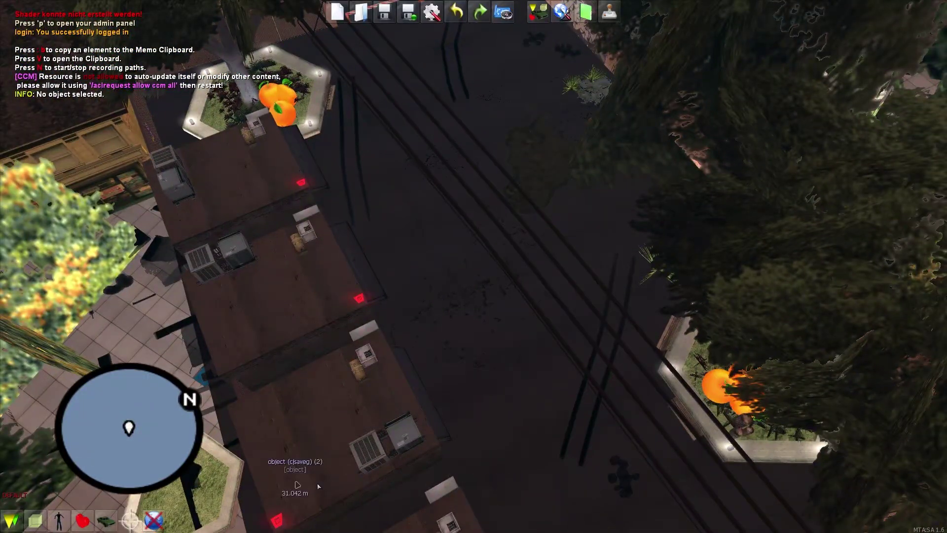
{"action": "left_click", "coordinate": [12, 520]}
{"action": "key", "text": "f"}
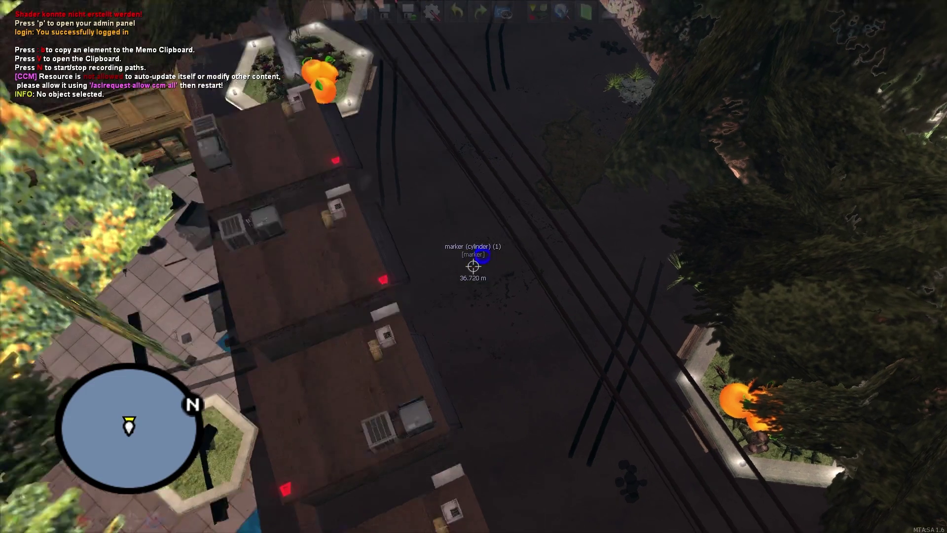
{"action": "key", "text": "w"}
{"action": "key", "text": "w"}
{"action": "left_click", "coordinate": [473, 266]}
Step: Move the marker across the yard to the exit between the striped barrier and the graffiti wall
{"action": "key", "text": "s"}
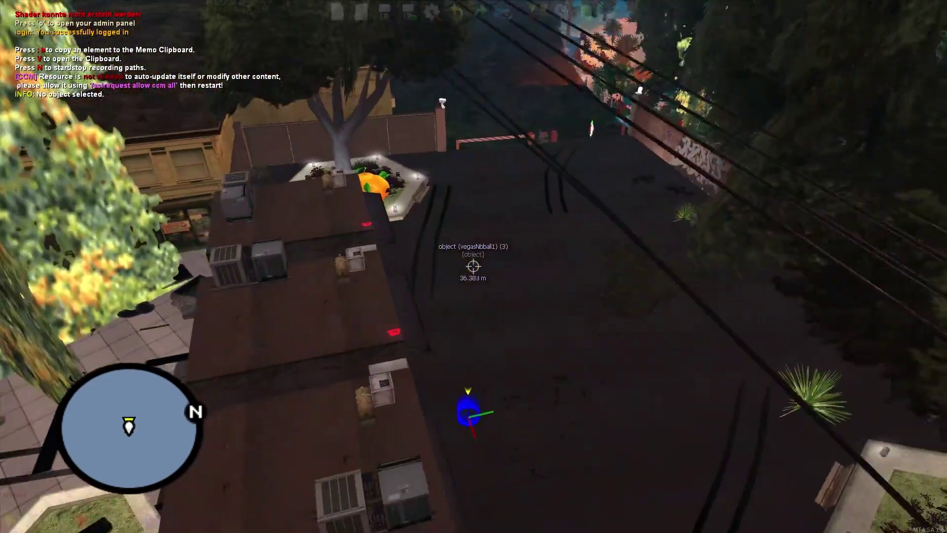
{"action": "key", "text": "d"}
{"action": "key", "text": "Up"}
{"action": "key", "text": "Right"}
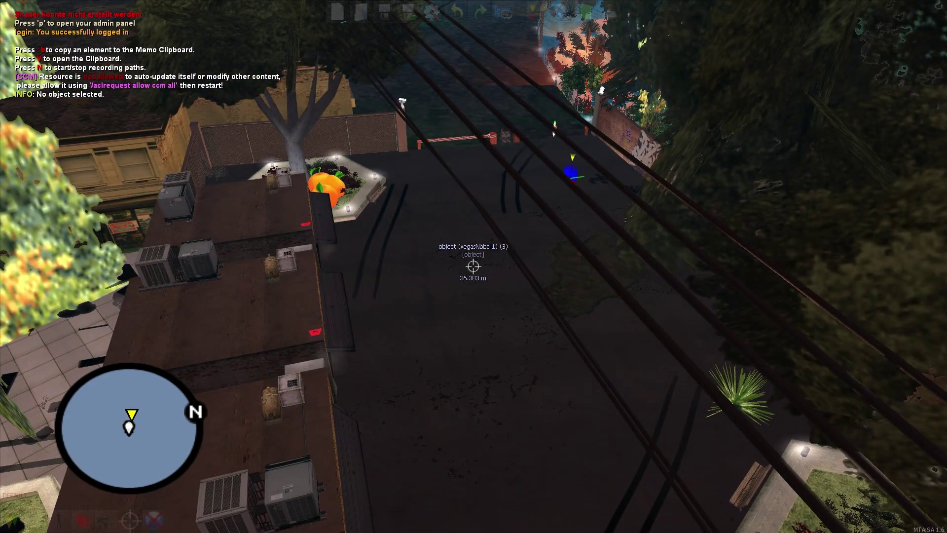
Step: Give the cylinder marker an ID ending in PoliceVehicle in its properties and apply the change
{"action": "key", "text": "w"}
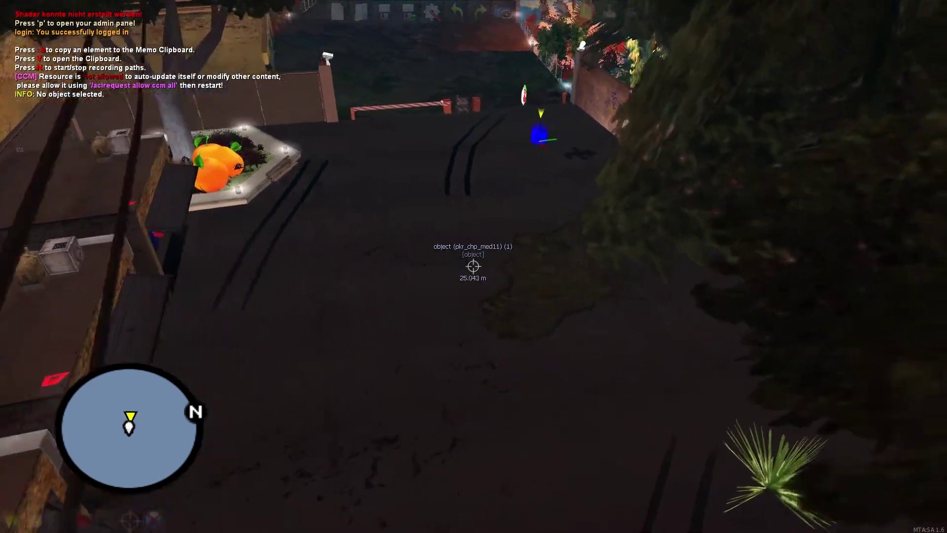
{"action": "key", "text": "w"}
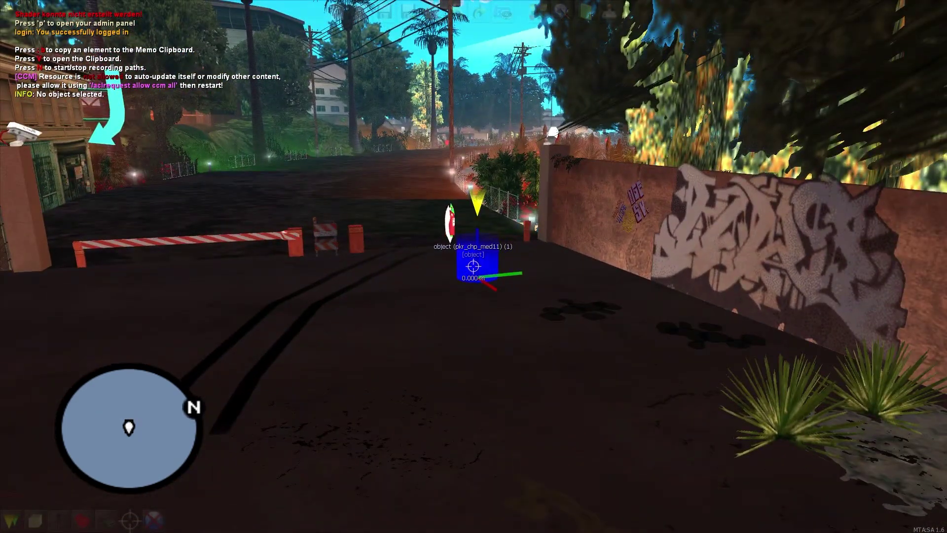
{"action": "key", "text": "F3"}
{"action": "mouse_move", "coordinate": [108, 56]}
{"action": "left_mouse_down"}
{"action": "mouse_move", "coordinate": [407, 111]}
{"action": "mouse_move", "coordinate": [339, 129]}
{"action": "left_mouse_up"}
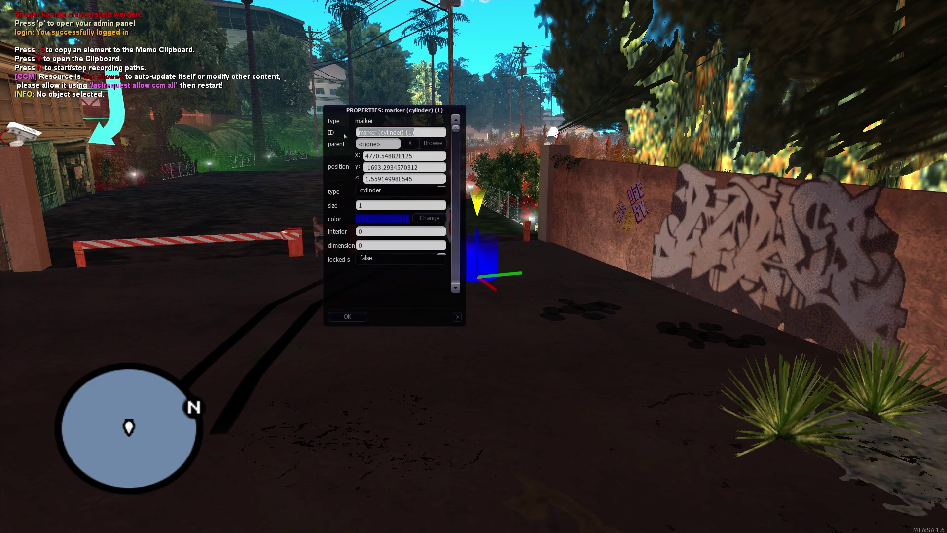
{"action": "type", "text": "Primel"}
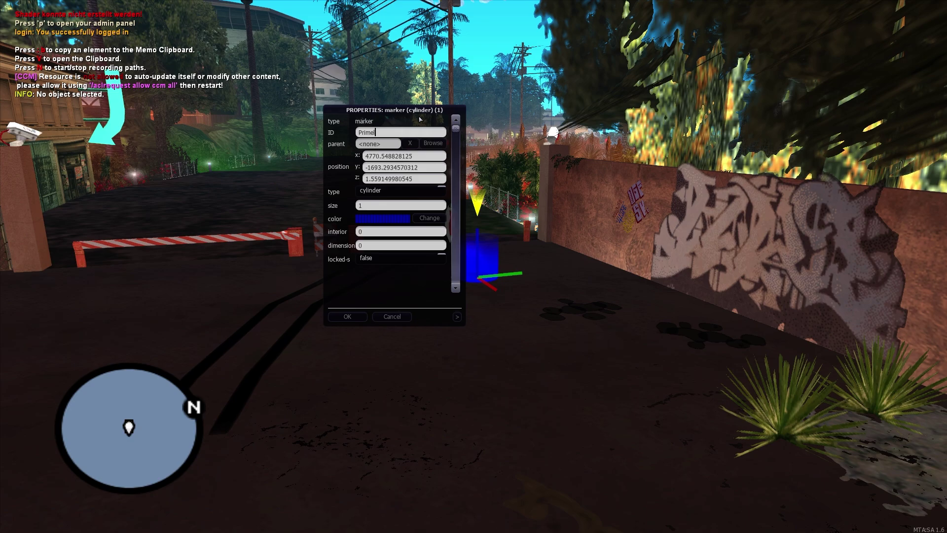
{"action": "type", "text": "nfernusWo"}
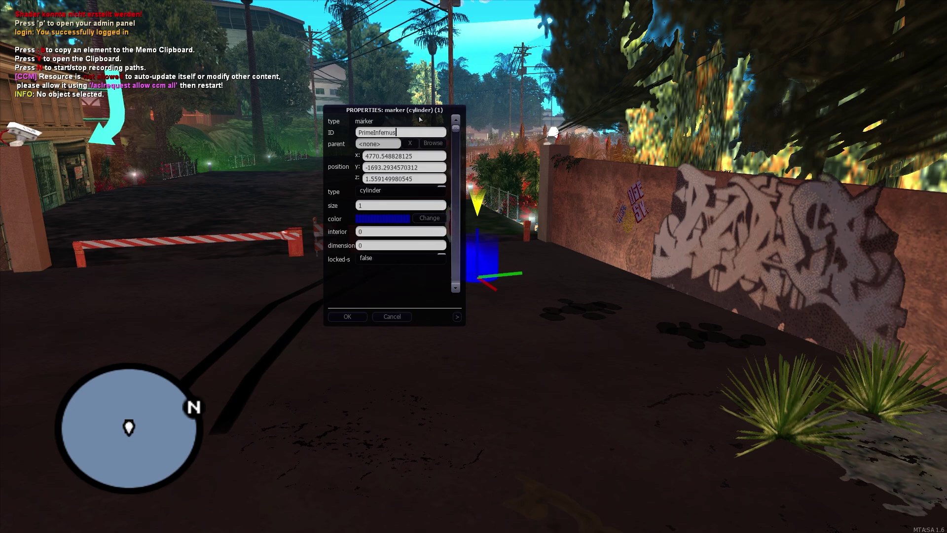
{"action": "key", "text": "BackSpace"}
{"action": "key", "text": "BackSpace"}
{"action": "key", "text": "BackSpace"}
{"action": "key", "text": "BackSpace"}
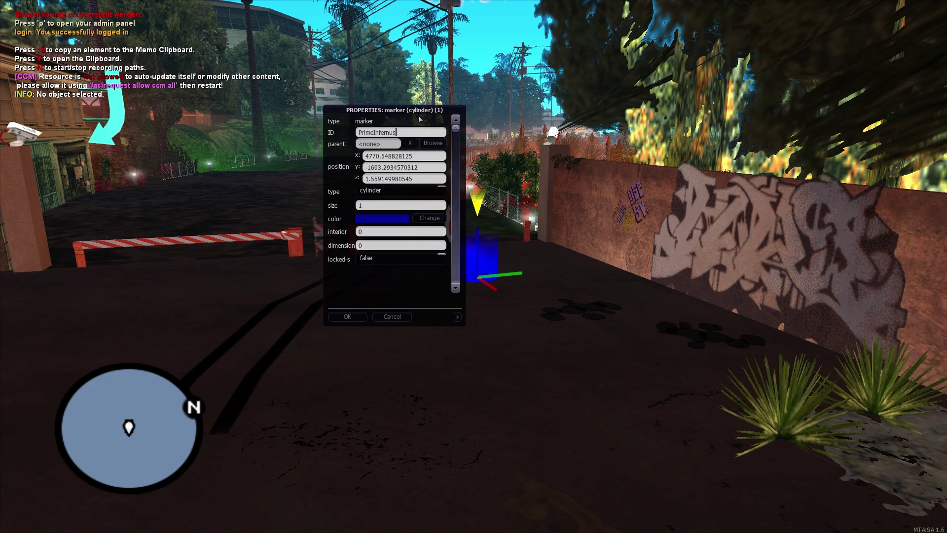
{"action": "key", "text": "BackSpace"}
{"action": "key", "text": "BackSpace"}
{"action": "key", "text": "BackSpace"}
{"action": "key", "text": "BackSpace"}
{"action": "key", "text": "BackSpace"}
{"action": "key", "text": "BackSpace"}
{"action": "type", "text": "PoliceVehicle"}
{"action": "left_click", "coordinate": [361, 316]}
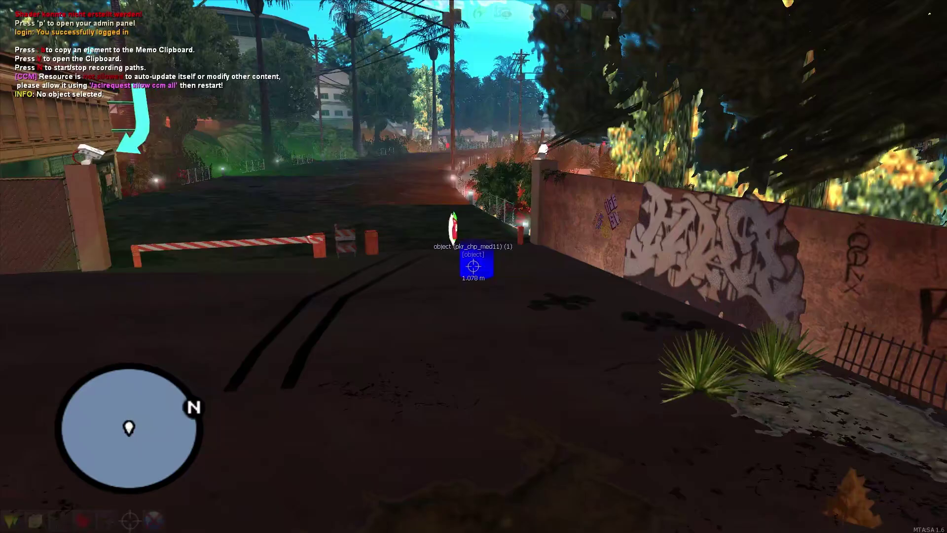
Step: Start the map in editor test mode with the Race gamemode
{"action": "key", "text": "w"}
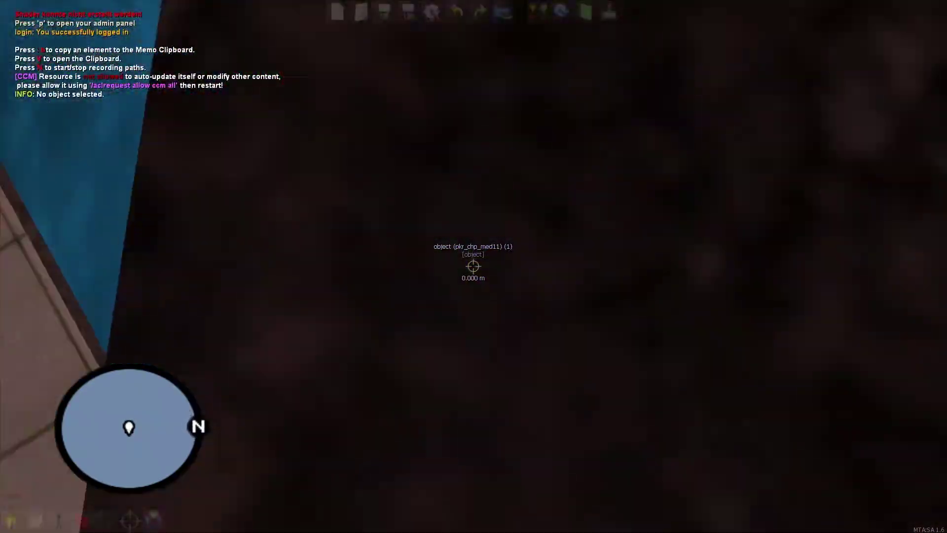
{"action": "key", "text": "w"}
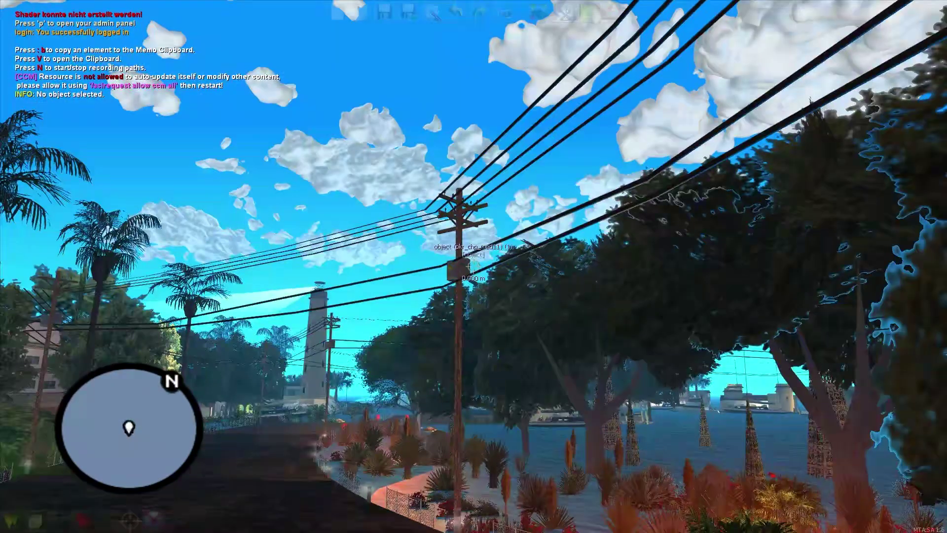
{"action": "key", "text": "w"}
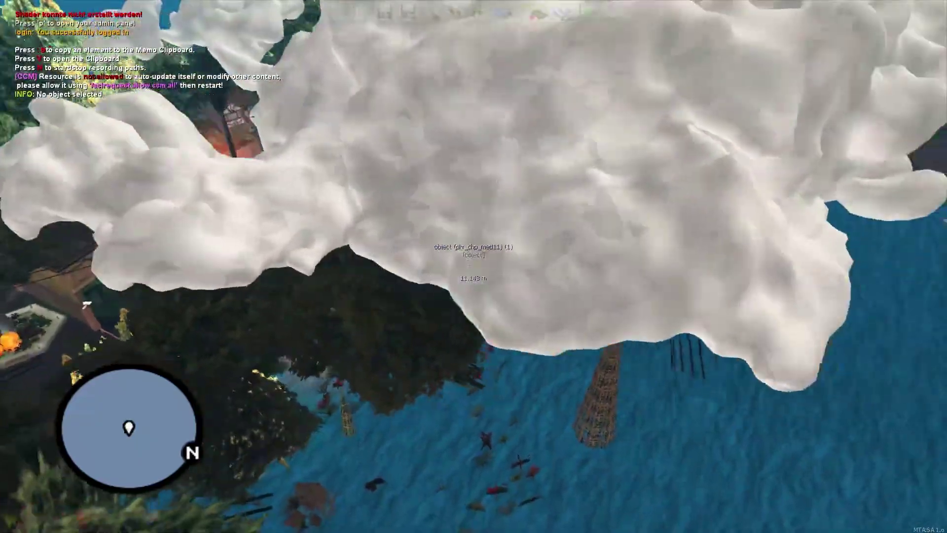
{"action": "key", "text": "w"}
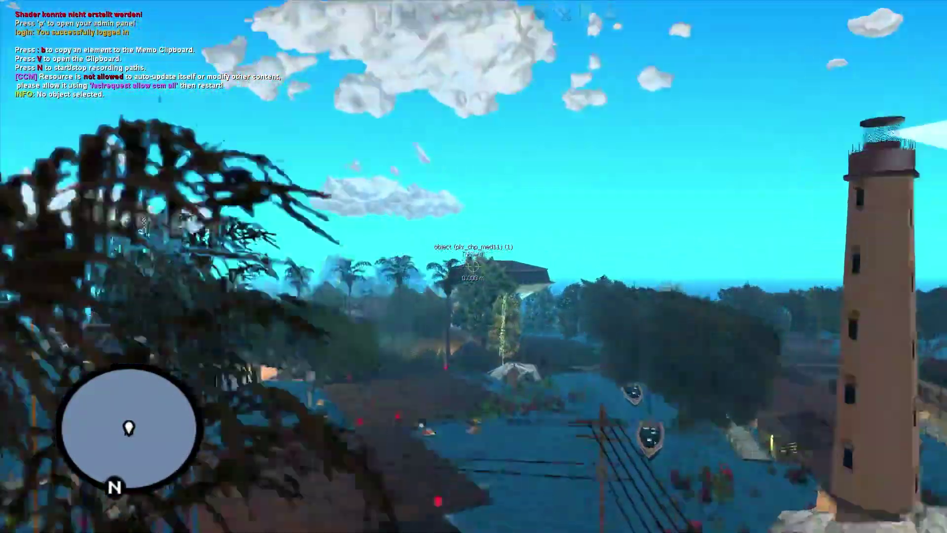
{"action": "key", "text": "s"}
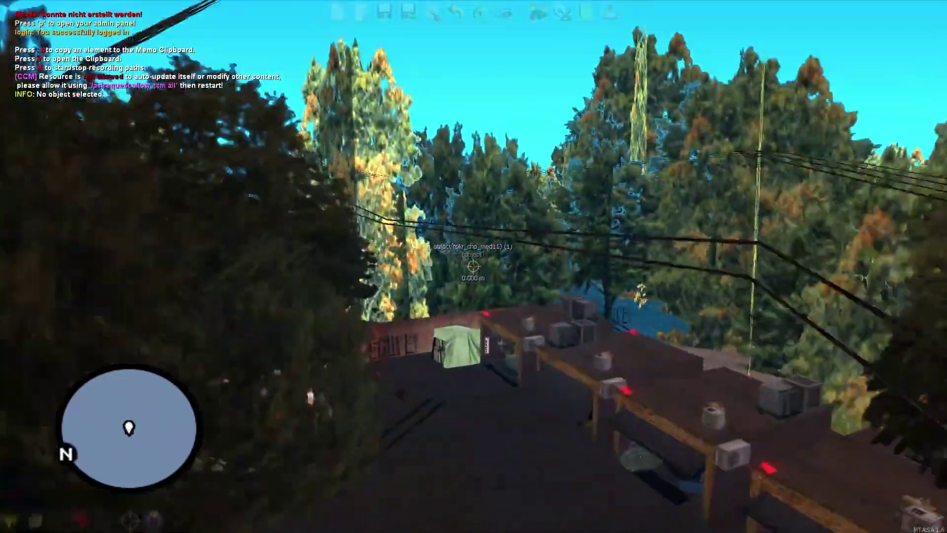
{"action": "key", "text": "s"}
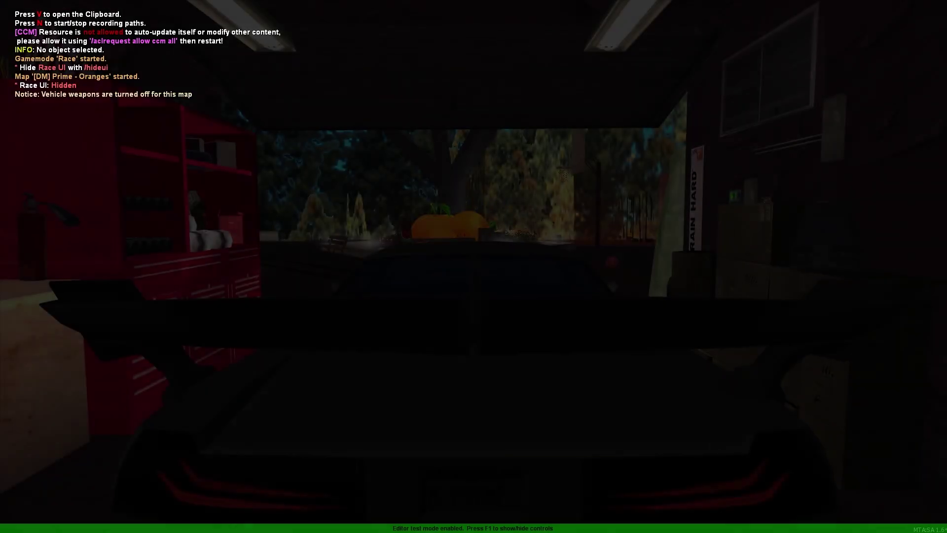
Step: Drive the car out of the garage past the marker and gate, and position it beside the storefront facing the road
{"action": "key", "text": "w"}
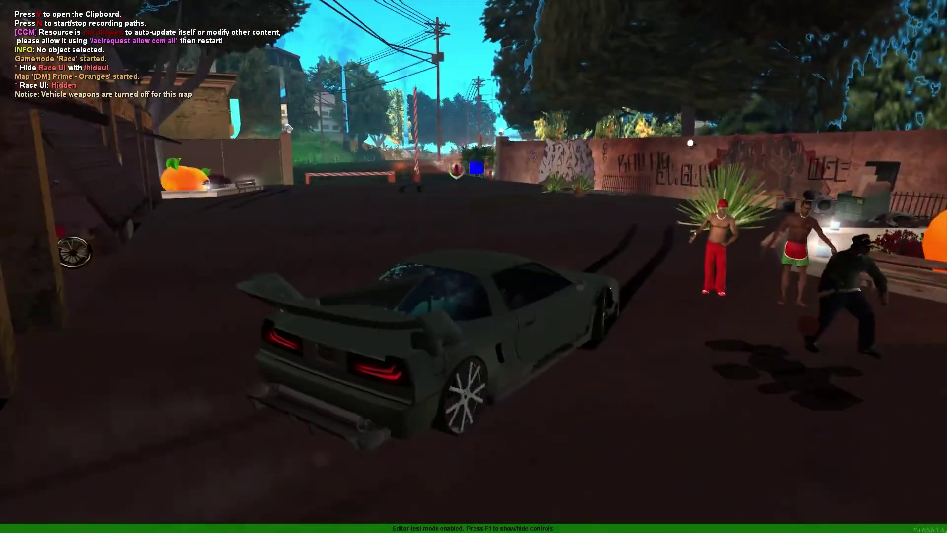
{"action": "key", "text": "w"}
{"action": "key", "text": "a"}
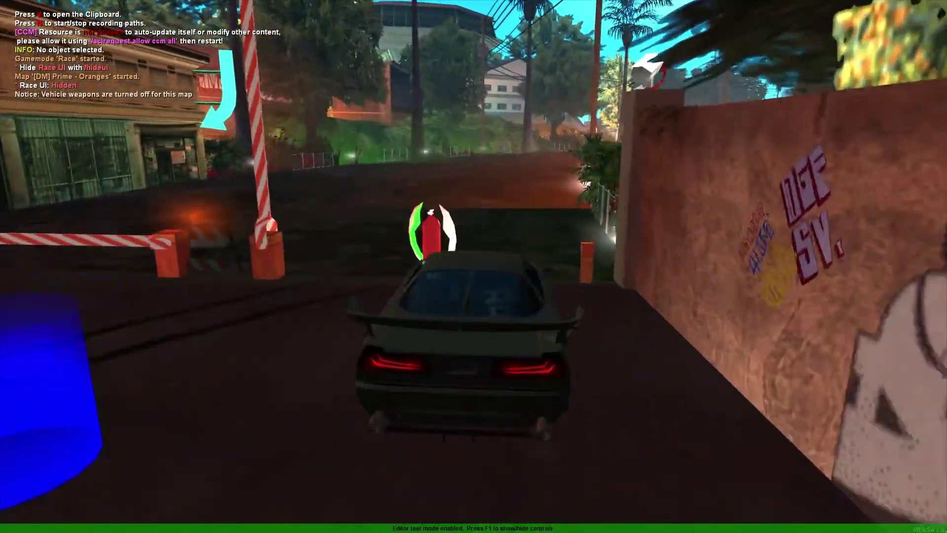
{"action": "key", "text": "w"}
{"action": "key", "text": "a"}
{"action": "key", "text": "d"}
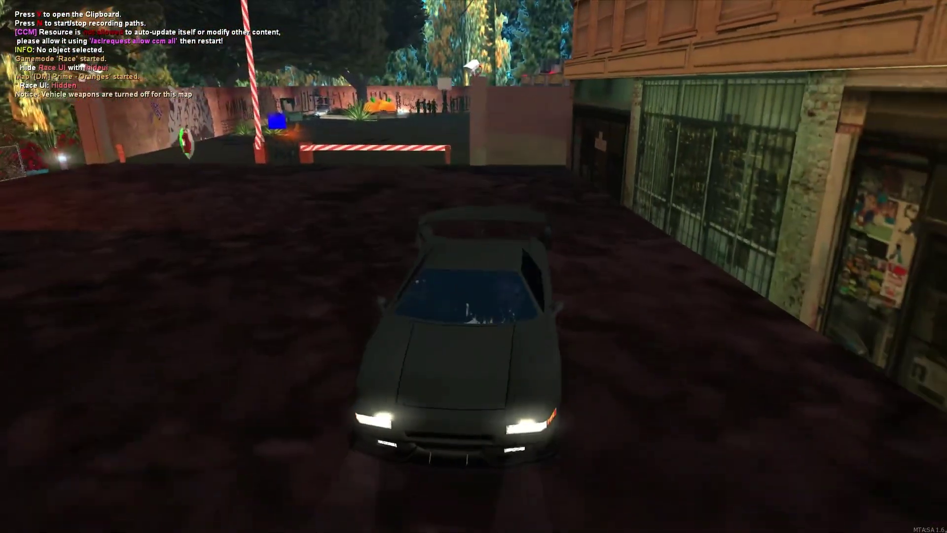
{"action": "key", "text": "s"}
{"action": "key", "text": "d"}
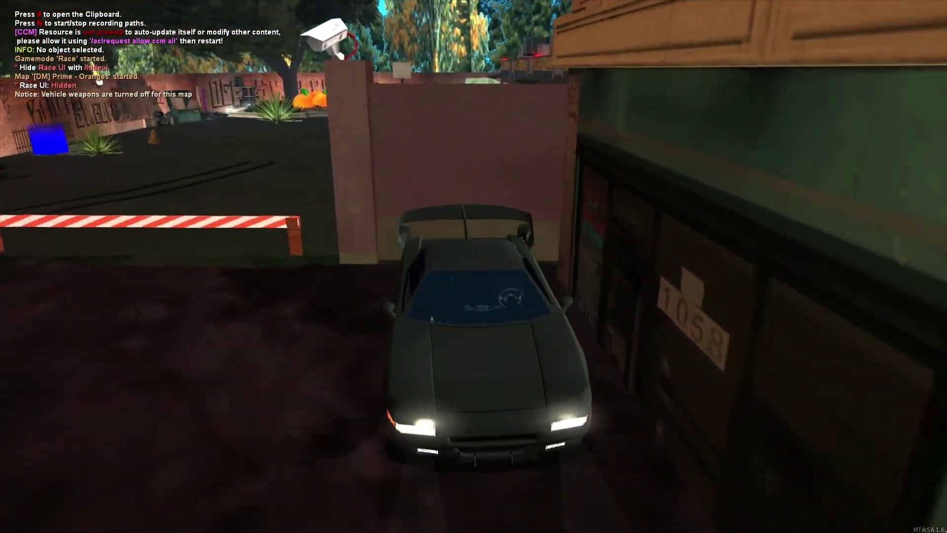
{"action": "key", "text": "w"}
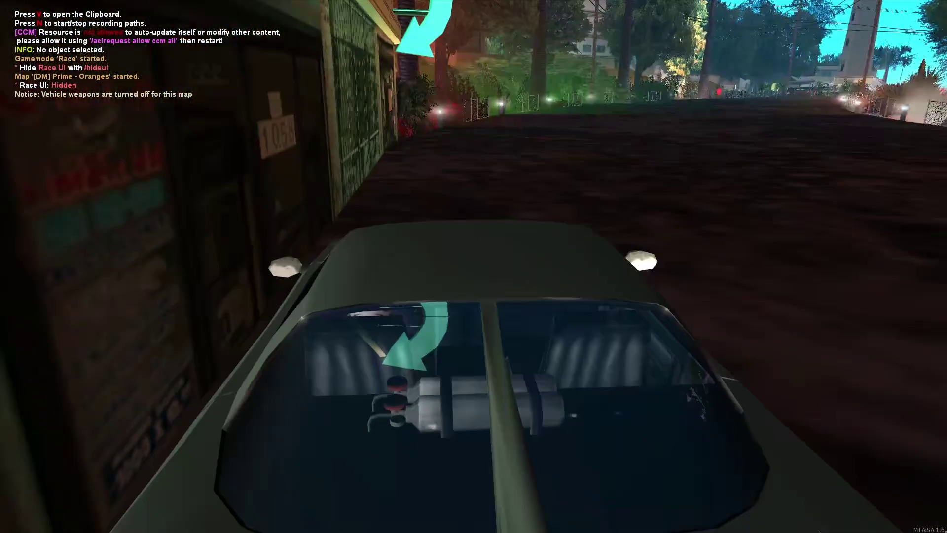
Step: Give the player a Police LV vehicle through the admin panel
{"action": "key", "text": "p"}
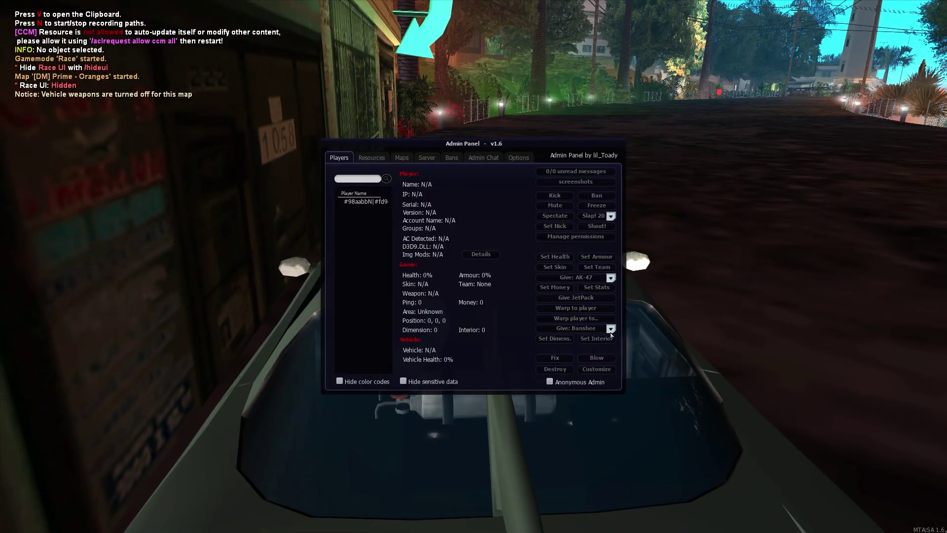
{"action": "left_click", "coordinate": [611, 329]}
{"action": "left_click", "coordinate": [365, 202]}
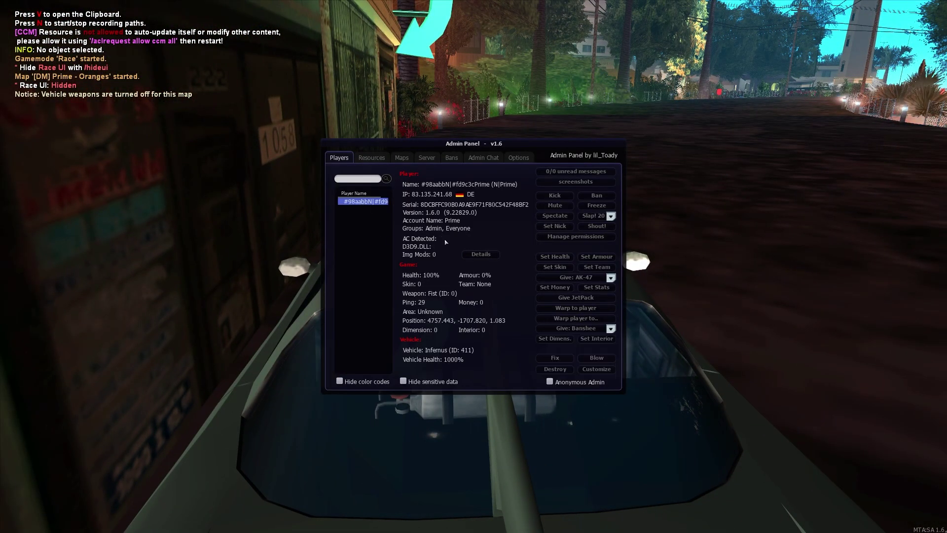
{"action": "left_click", "coordinate": [611, 329]}
{"action": "type", "text": "police"}
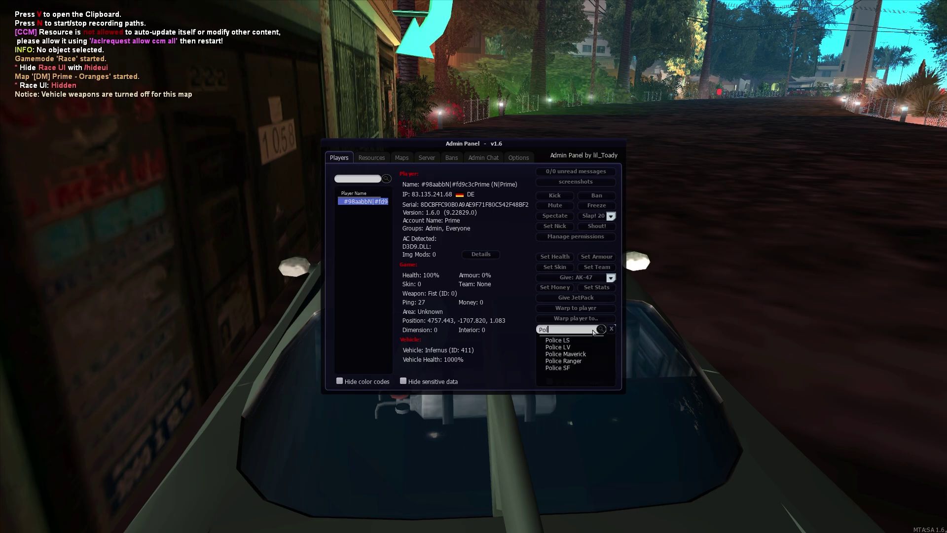
{"action": "double_click", "coordinate": [560, 347]}
{"action": "left_click", "coordinate": [554, 329]}
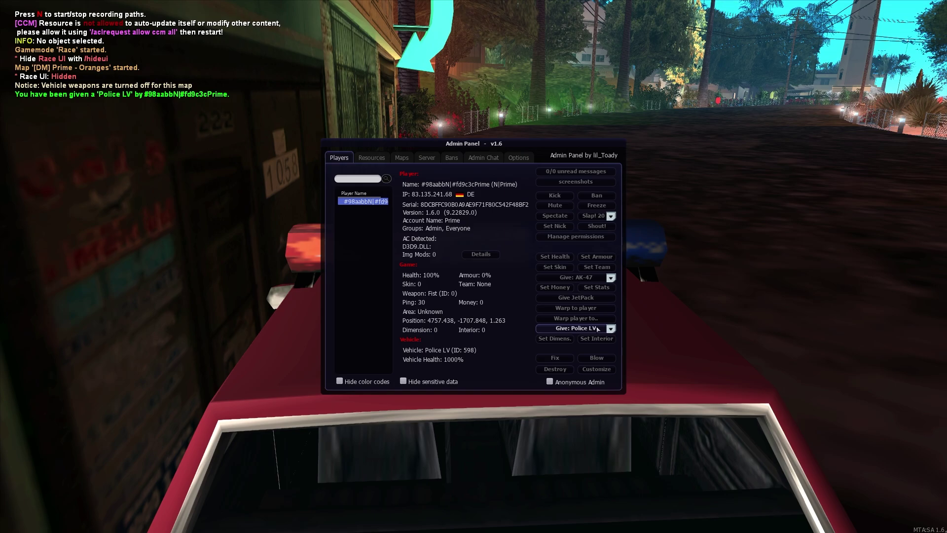
Step: Set the player's skin to ID 1 and close the admin panel
{"action": "left_click", "coordinate": [554, 266]}
{"action": "double_click", "coordinate": [524, 236]}
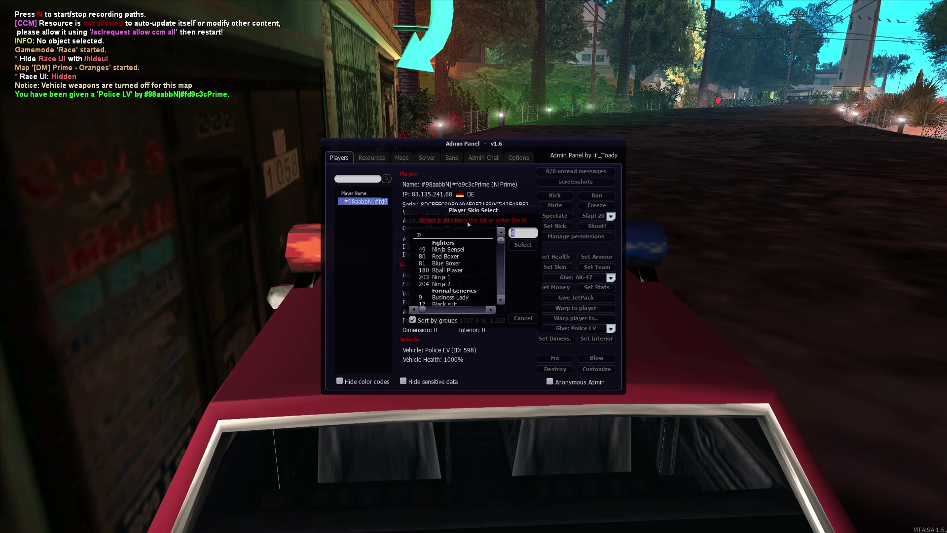
{"action": "mouse_move", "coordinate": [501, 240]}
{"action": "left_mouse_down"}
{"action": "mouse_move", "coordinate": [501, 288]}
{"action": "mouse_move", "coordinate": [501, 239]}
{"action": "mouse_move", "coordinate": [488, 233]}
{"action": "left_mouse_up"}
{"action": "left_click", "coordinate": [518, 234]}
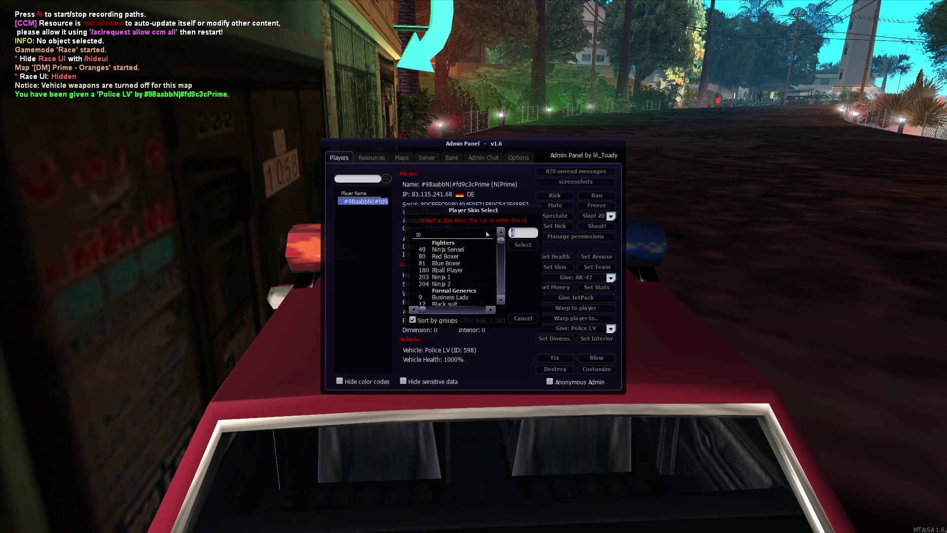
{"action": "type", "text": "1"}
{"action": "left_click", "coordinate": [523, 245]}
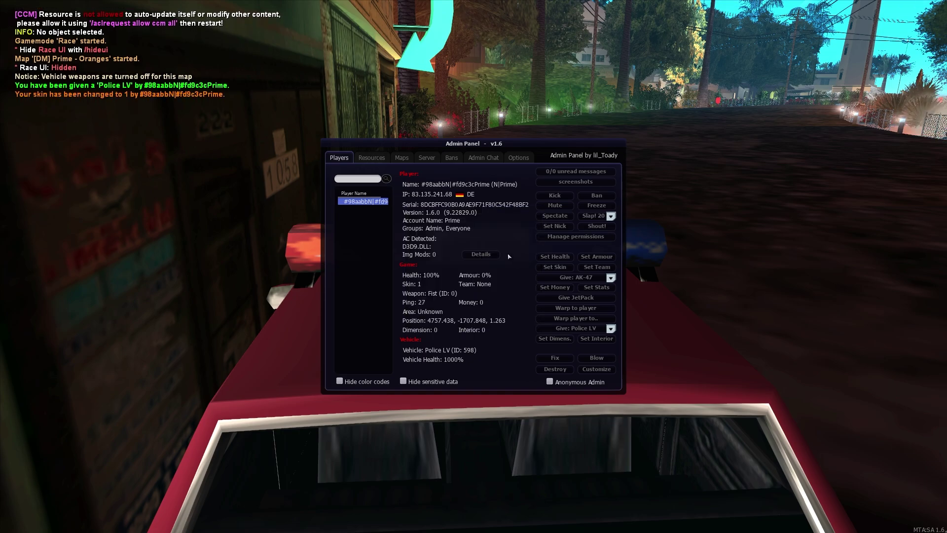
{"action": "key", "text": "p"}
Step: Open the CCM path recording settings and set the vehicle ID to 598
{"action": "key", "text": "n"}
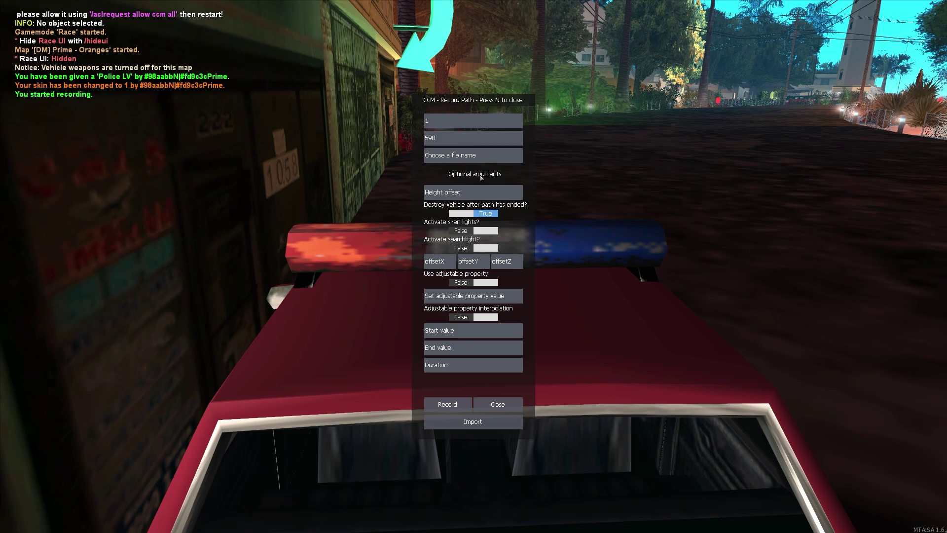
{"action": "mouse_move", "coordinate": [481, 177]}
{"action": "mouse_move", "coordinate": [464, 216]}
{"action": "mouse_move", "coordinate": [480, 233]}
{"action": "left_click", "coordinate": [471, 141]}
{"action": "left_click", "coordinate": [618, 159]}
{"action": "left_click", "coordinate": [501, 146]}
{"action": "type", "text": "598"}
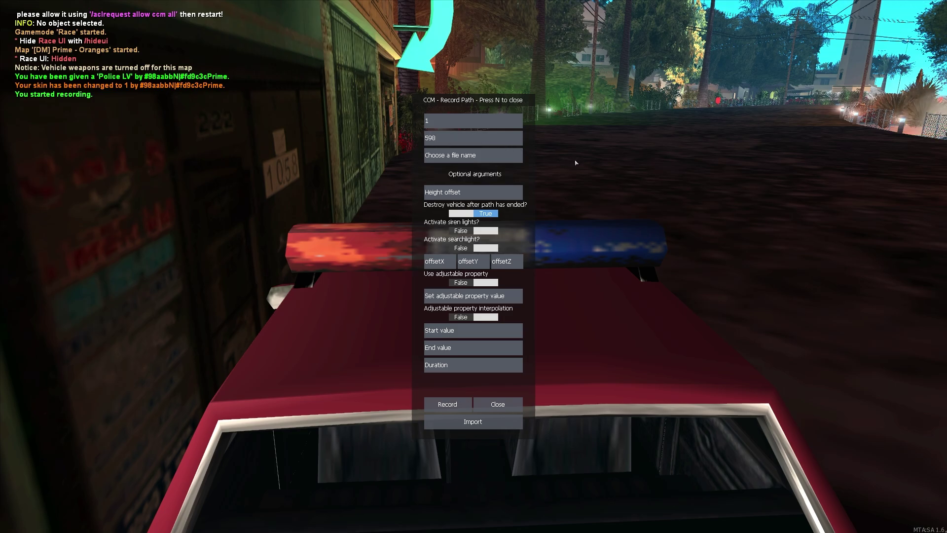
Step: Set the skin ID for the recorded path to 1
{"action": "left_click", "coordinate": [495, 123]}
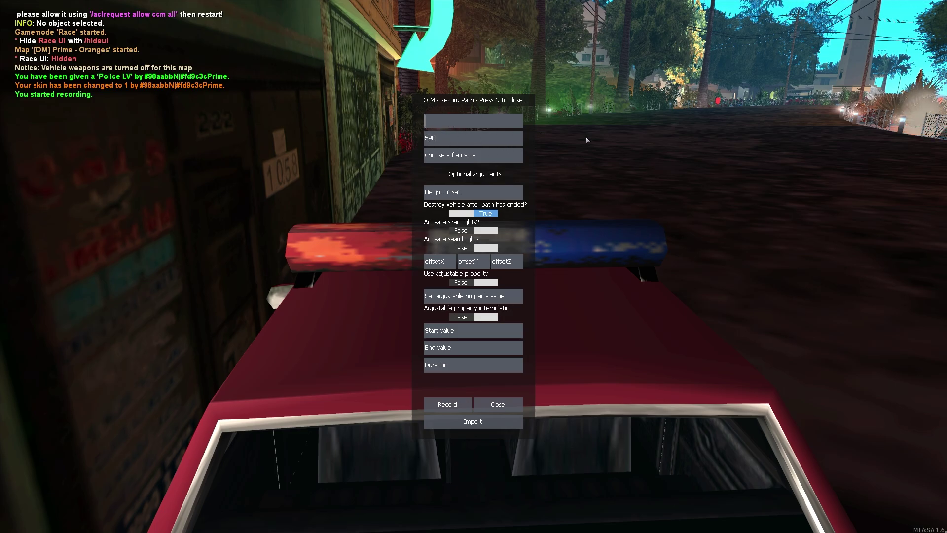
{"action": "left_click", "coordinate": [586, 139]}
{"action": "left_click", "coordinate": [500, 123]}
{"action": "left_click", "coordinate": [567, 136]}
{"action": "left_click", "coordinate": [502, 127]}
{"action": "type", "text": "1"}
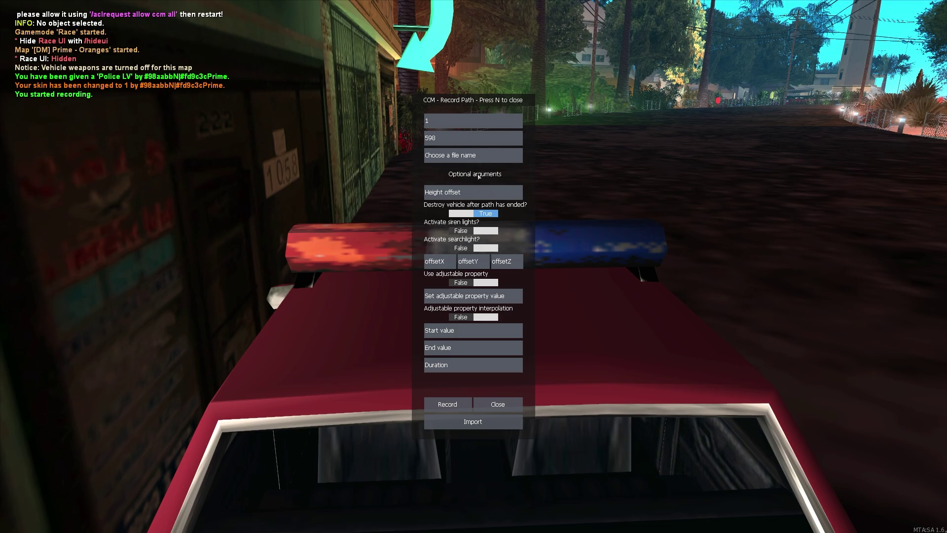
Step: Enter vehicle ID 598 again and name the path file PoliceCarSomething
{"action": "left_click", "coordinate": [459, 138]}
{"action": "left_click", "coordinate": [568, 161]}
{"action": "type", "text": "598"}
{"action": "left_click", "coordinate": [489, 161]}
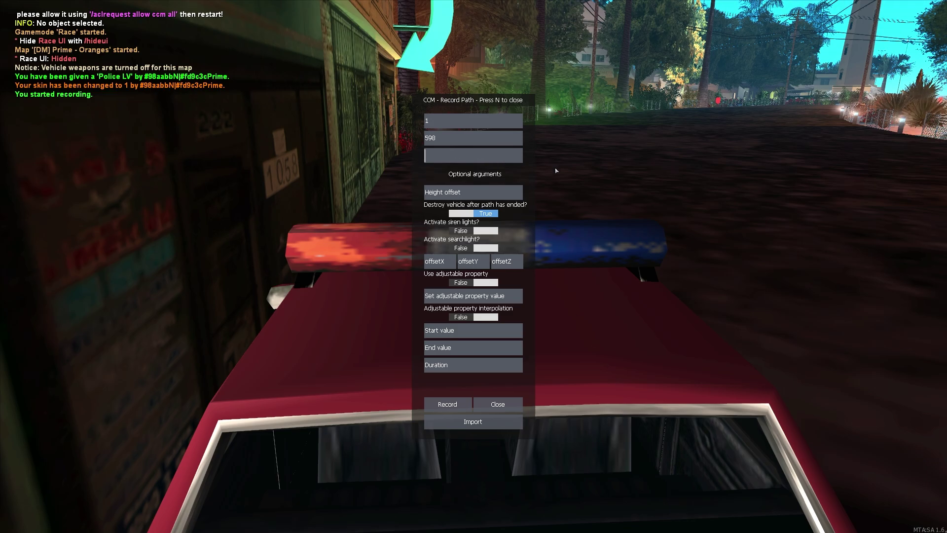
{"action": "type", "text": "Police"}
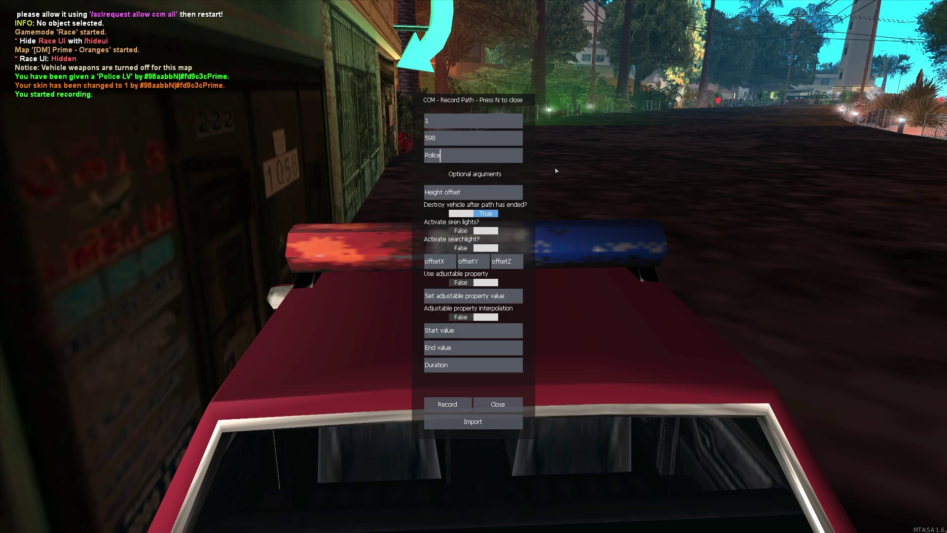
{"action": "type", "text": "CarS"}
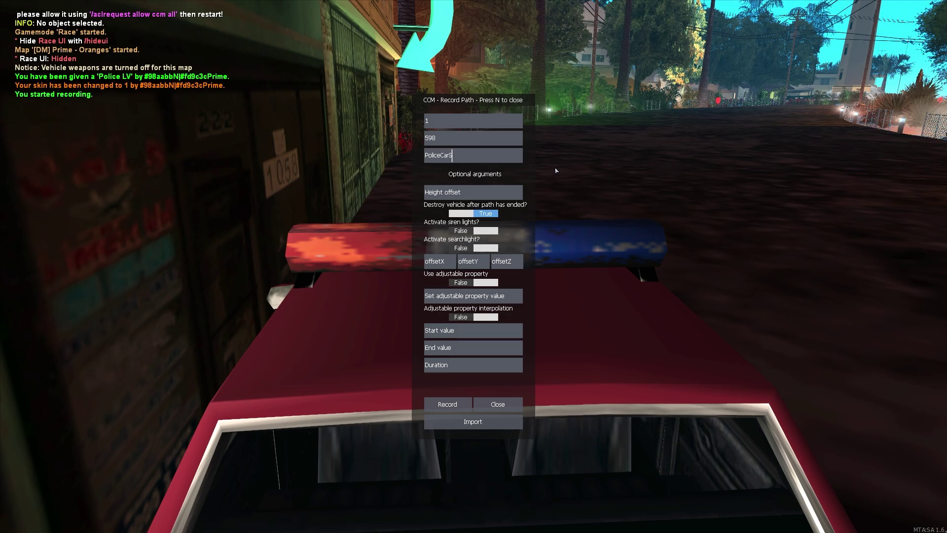
{"action": "type", "text": "omething"}
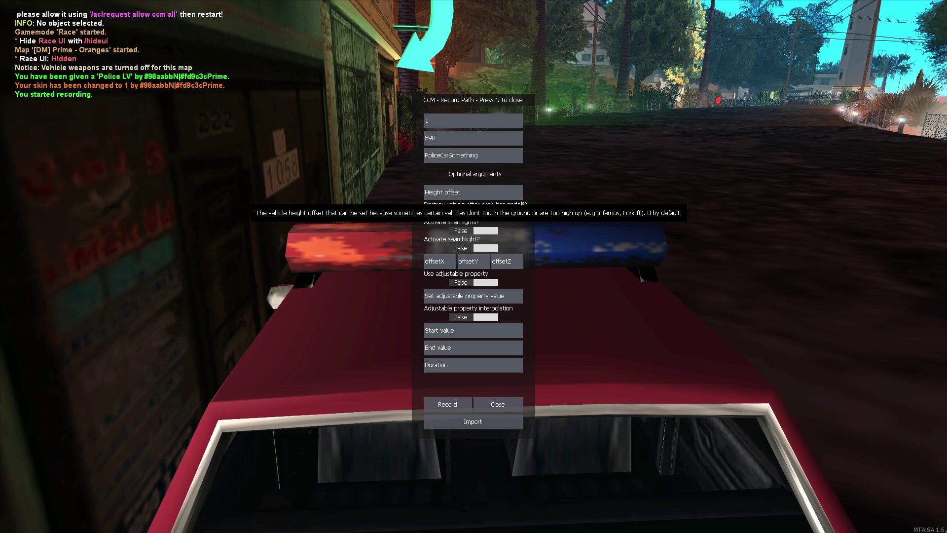
Step: Turn off destroying the vehicle after the path ends and activate the siren lights
{"action": "left_click", "coordinate": [468, 213]}
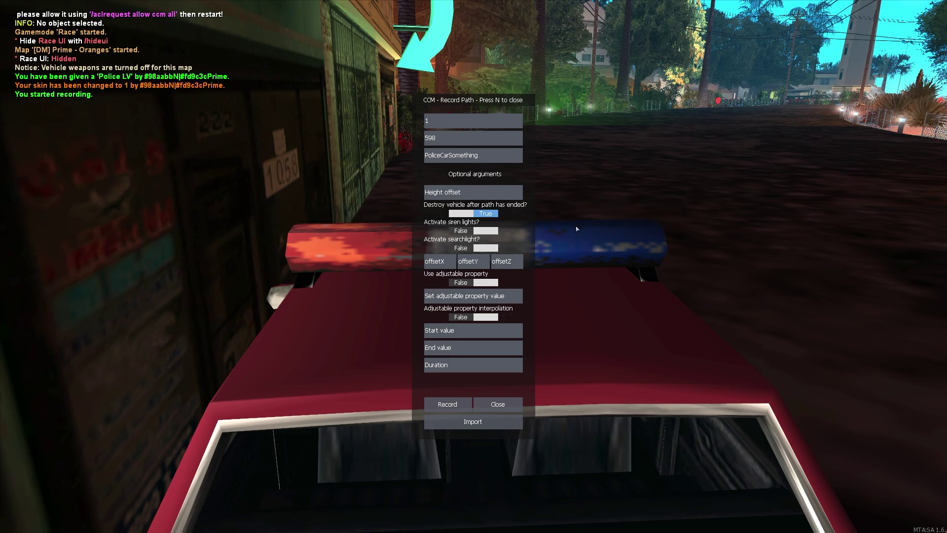
{"action": "left_click", "coordinate": [462, 214]}
{"action": "left_click", "coordinate": [480, 232]}
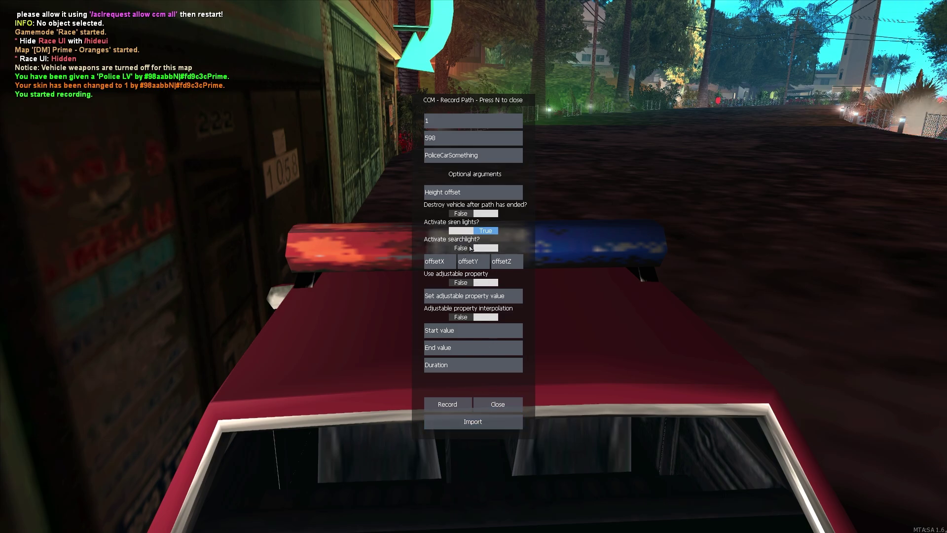
Step: Start the path recording and drive the police car from the storefront along the road, over the bridge past the lighthouse, towards the marina
{"action": "left_click", "coordinate": [457, 403]}
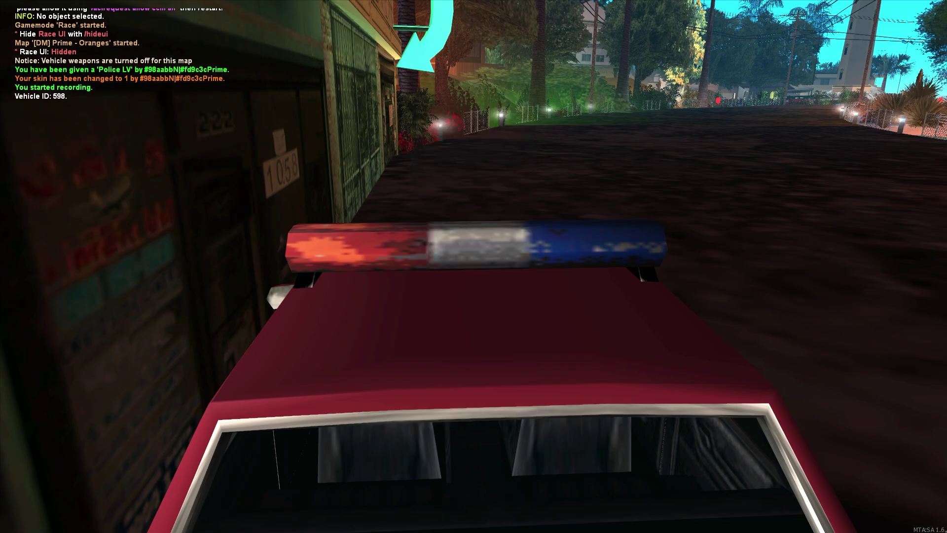
{"action": "key", "text": "w"}
{"action": "key", "text": "d"}
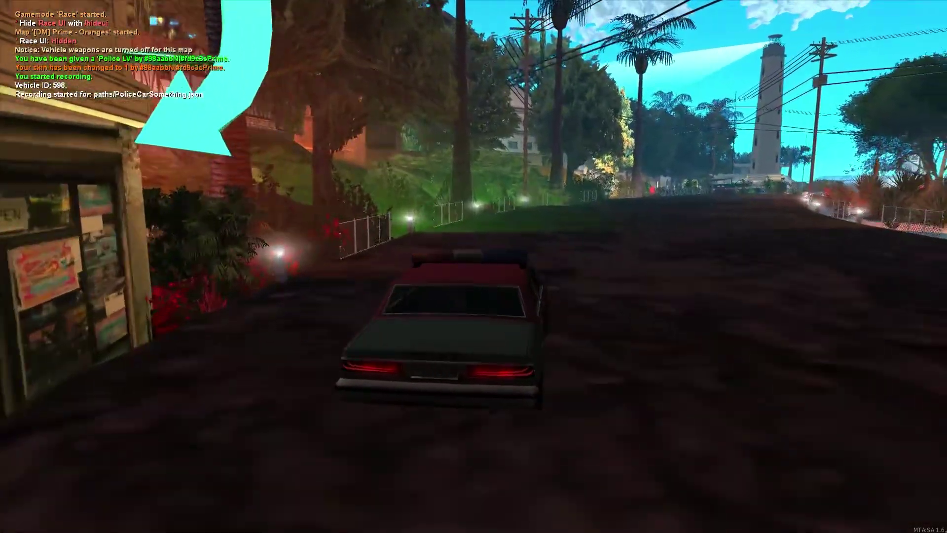
{"action": "key", "text": "w"}
{"action": "key", "text": "d"}
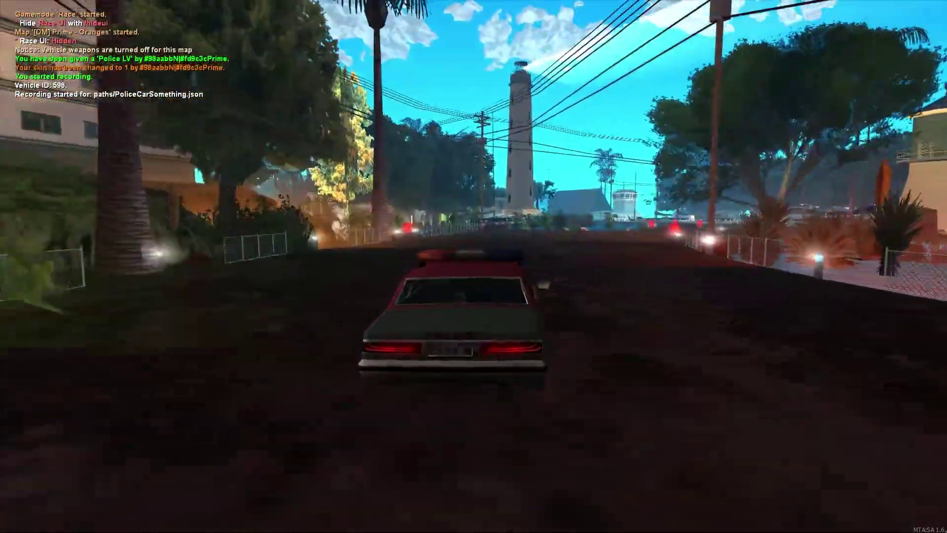
{"action": "key", "text": "w"}
{"action": "key", "text": "d"}
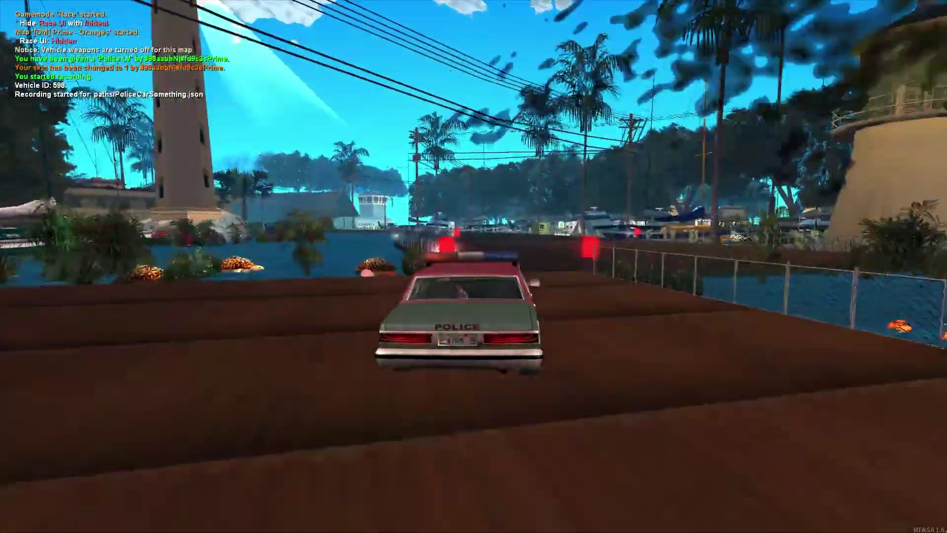
{"action": "key", "text": "a"}
{"action": "key", "text": "a"}
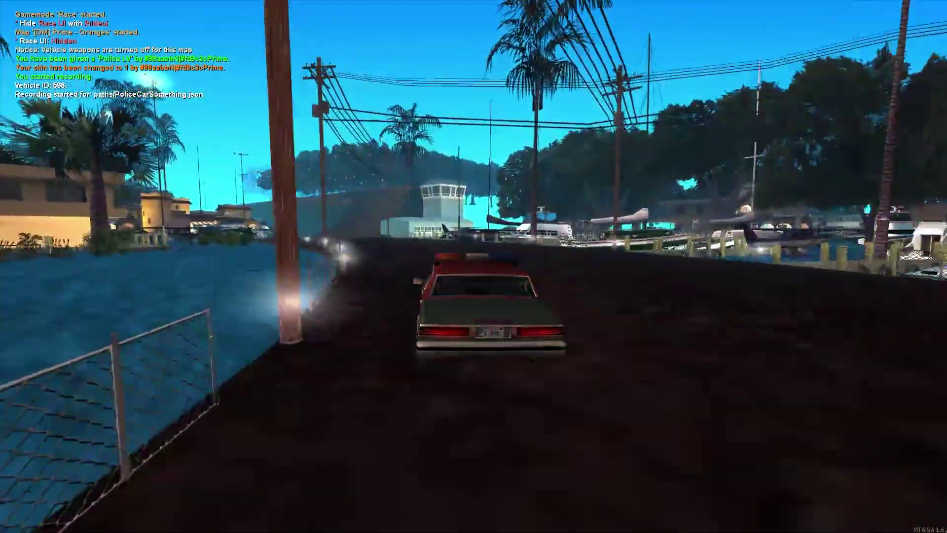
{"action": "key", "text": "a"}
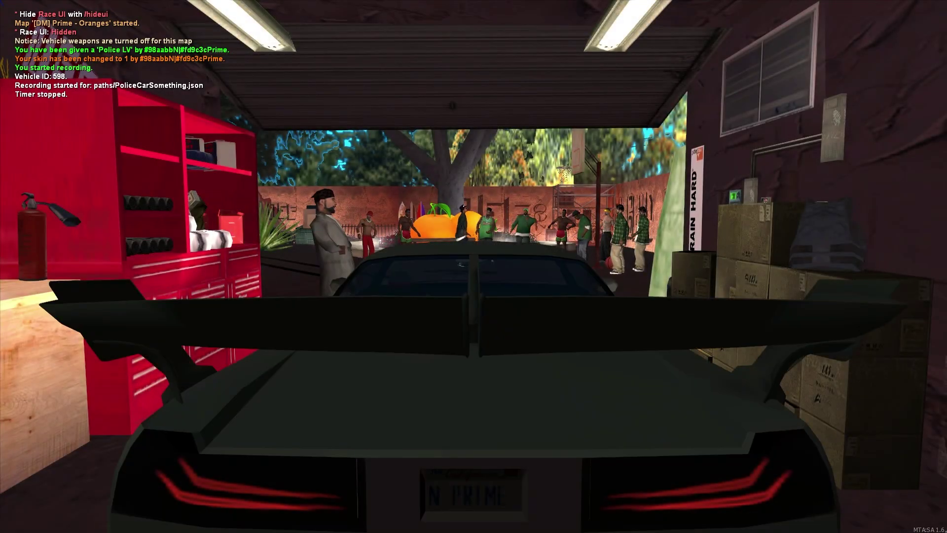
Step: Open and close the path recording settings, and drive the car from the garage through the yard exit onto the road facing the lighthouse
{"action": "key", "text": "n"}
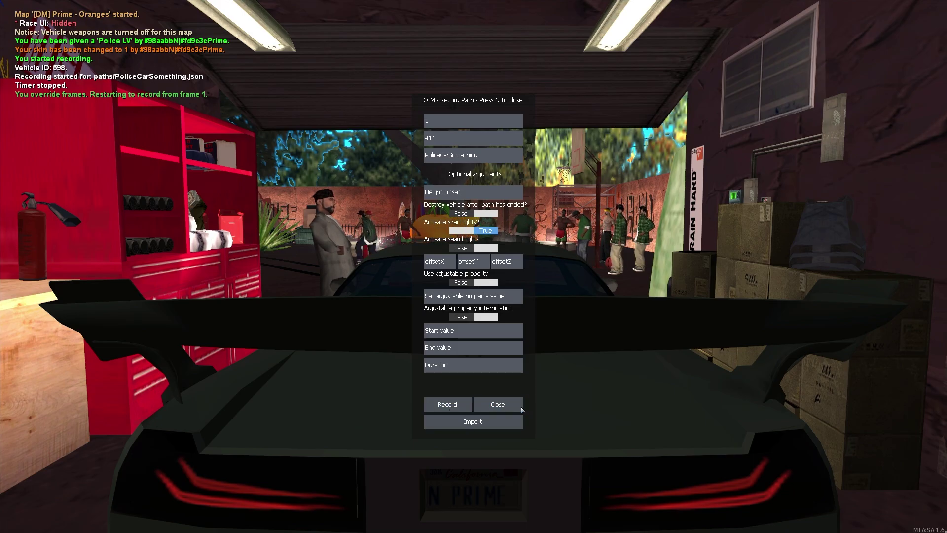
{"action": "left_click", "coordinate": [457, 403]}
{"action": "key", "text": "w"}
{"action": "key", "text": "w"}
{"action": "key", "text": "a"}
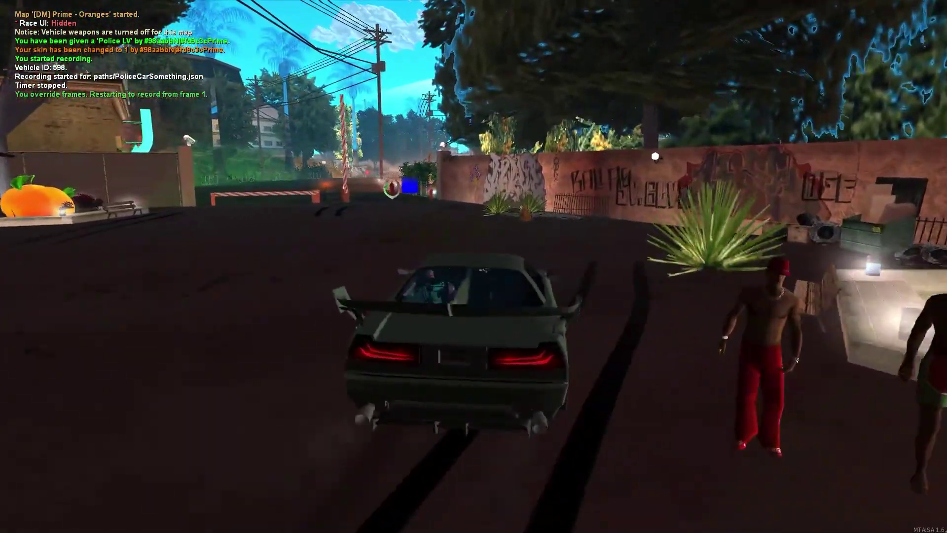
{"action": "key", "text": "w"}
{"action": "key", "text": "a"}
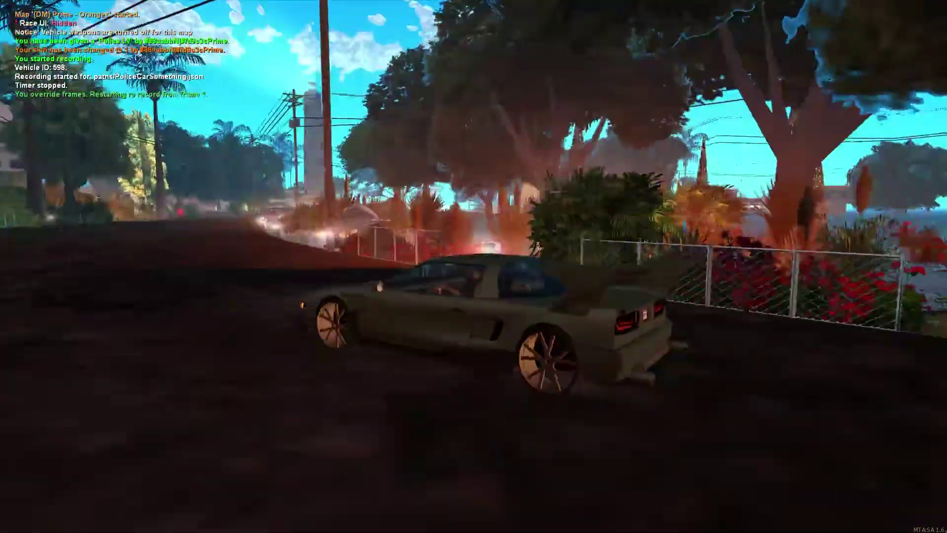
{"action": "key", "text": "a"}
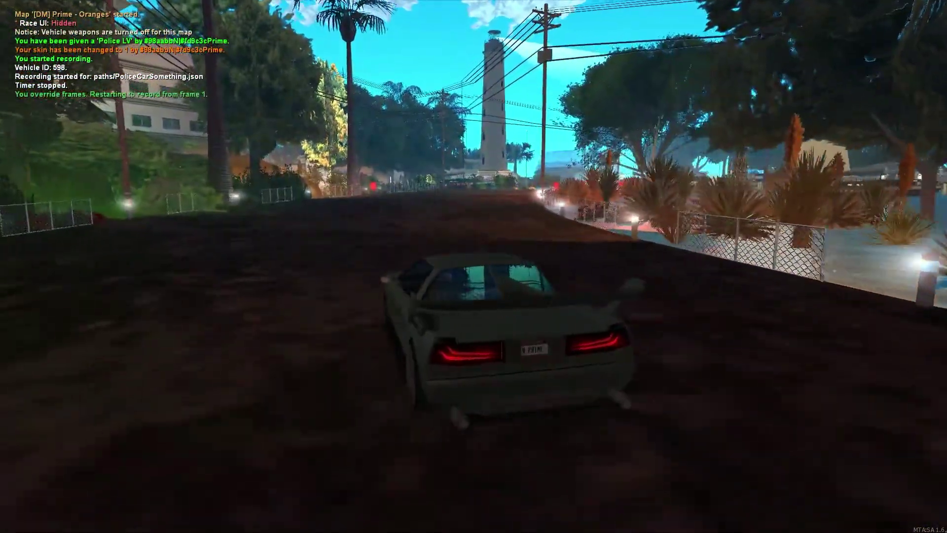
Step: Give the player a Police Maverick through the admin panel
{"action": "key", "text": "p"}
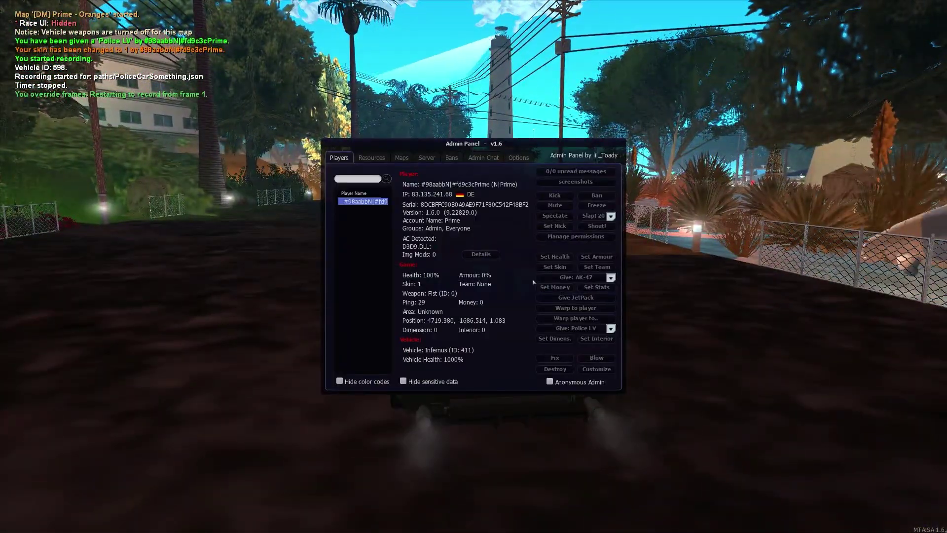
{"action": "left_click", "coordinate": [610, 328]}
{"action": "type", "text": "p"}
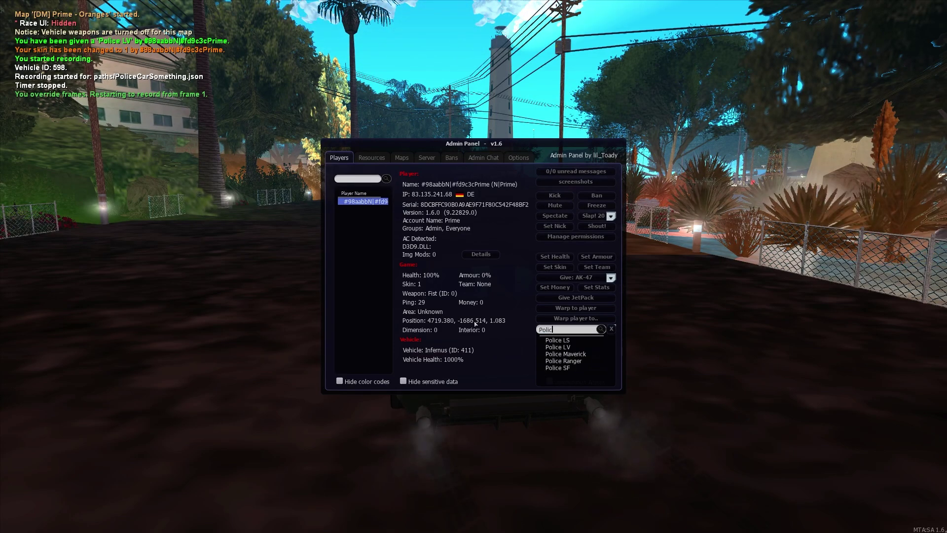
{"action": "left_click", "coordinate": [568, 331]}
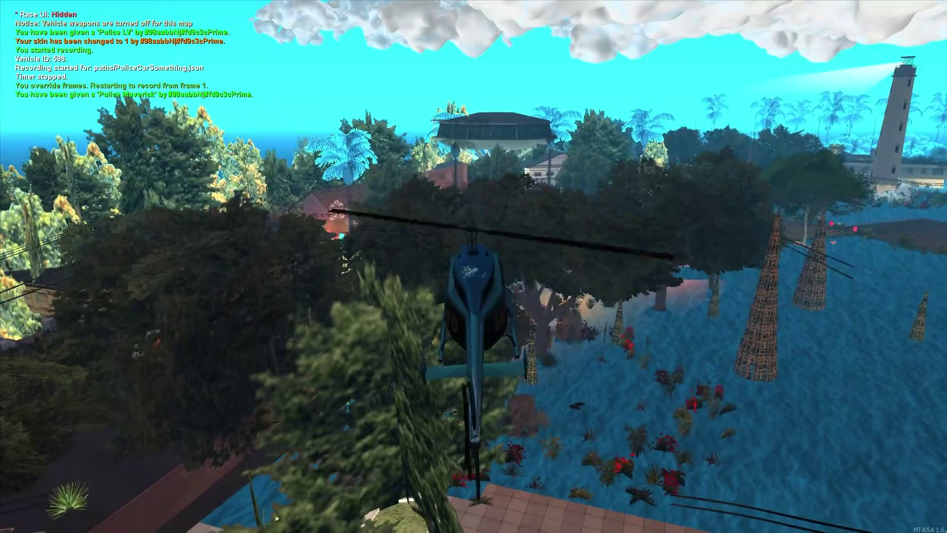
Step: Name the helicopter's path file PoliceMaverickSomething, with siren lights deactivated and the searchlight activated
{"action": "key", "text": "n"}
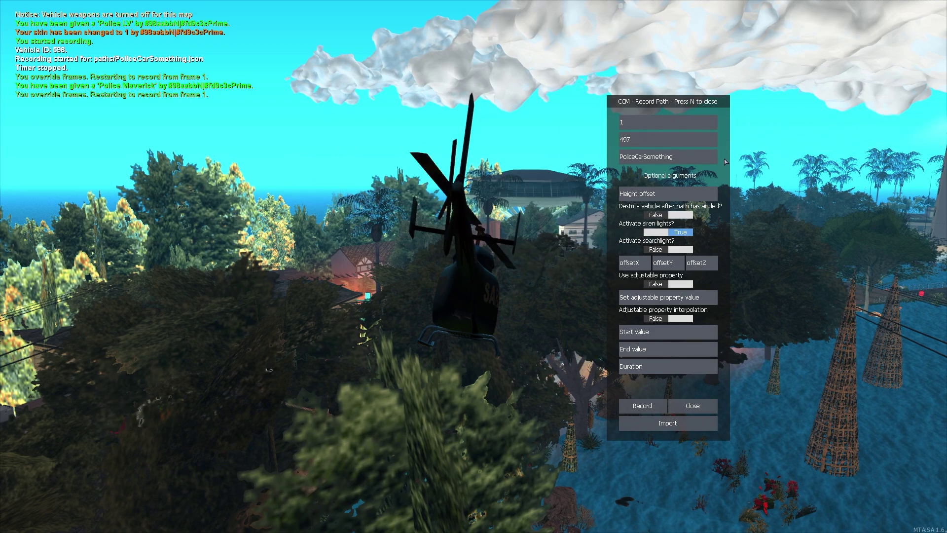
{"action": "type", "text": "Po"}
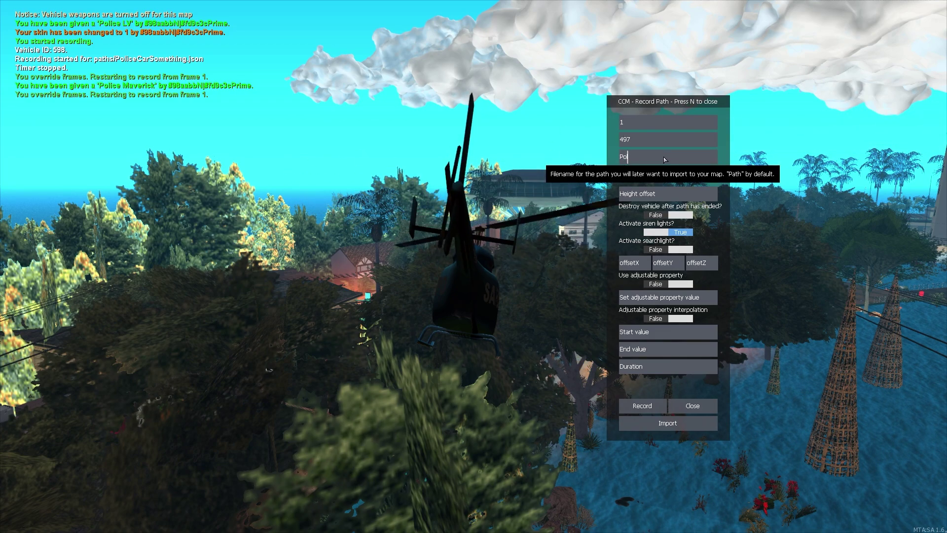
{"action": "type", "text": "liceMaverickS"}
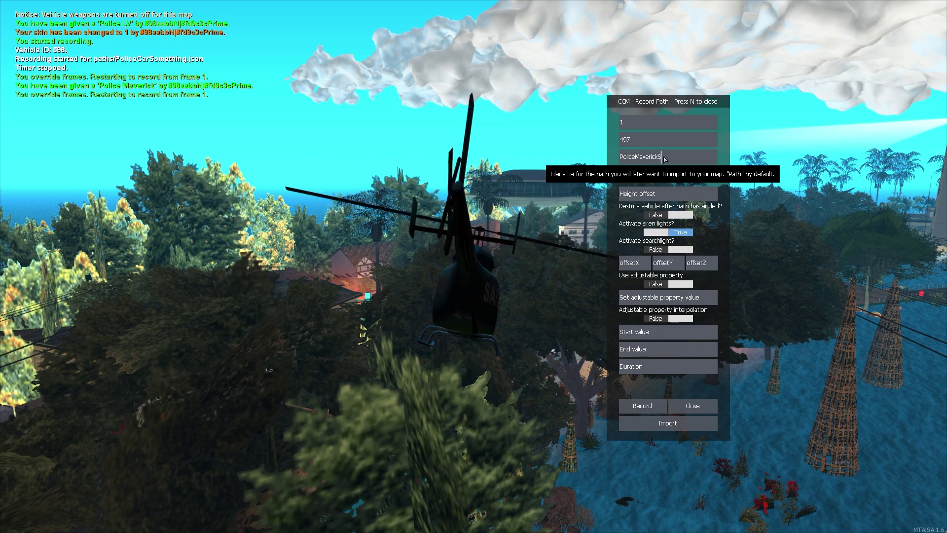
{"action": "type", "text": "omething"}
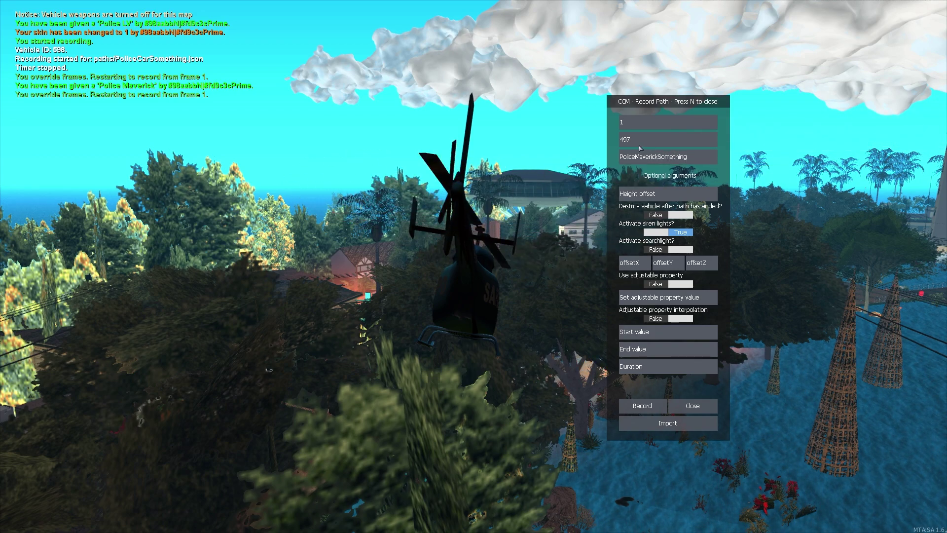
{"action": "left_click", "coordinate": [658, 232]}
{"action": "left_click", "coordinate": [661, 249]}
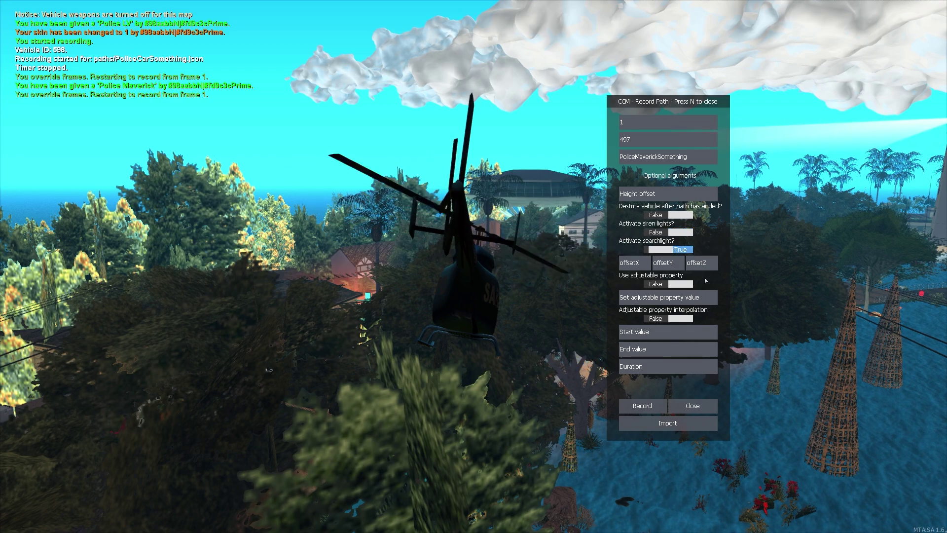
Step: Activate the siren lights and searchlight for the helicopter path, with searchlight offsets X 0, Y -3 and Z -0.5
{"action": "left_click", "coordinate": [682, 233]}
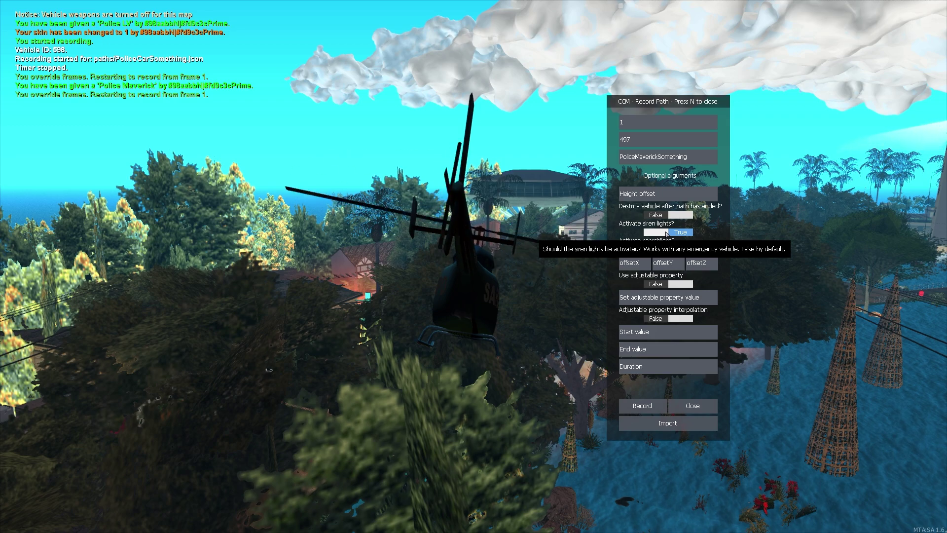
{"action": "left_click", "coordinate": [681, 249]}
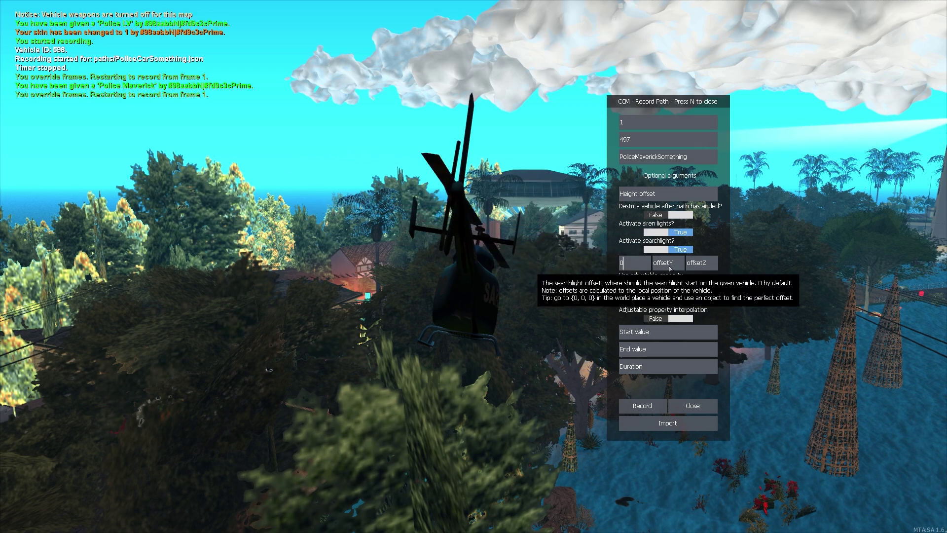
{"action": "left_click", "coordinate": [669, 266]}
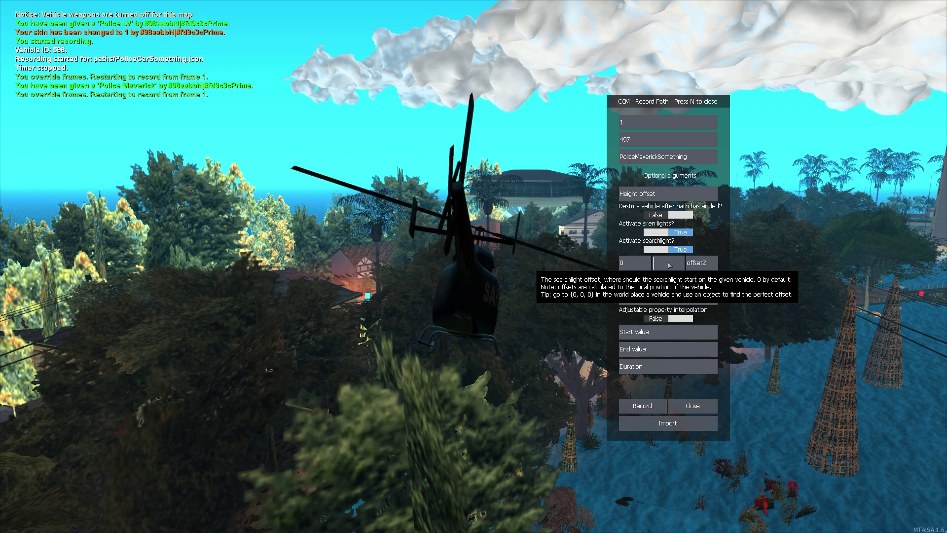
{"action": "type", "text": "-3"}
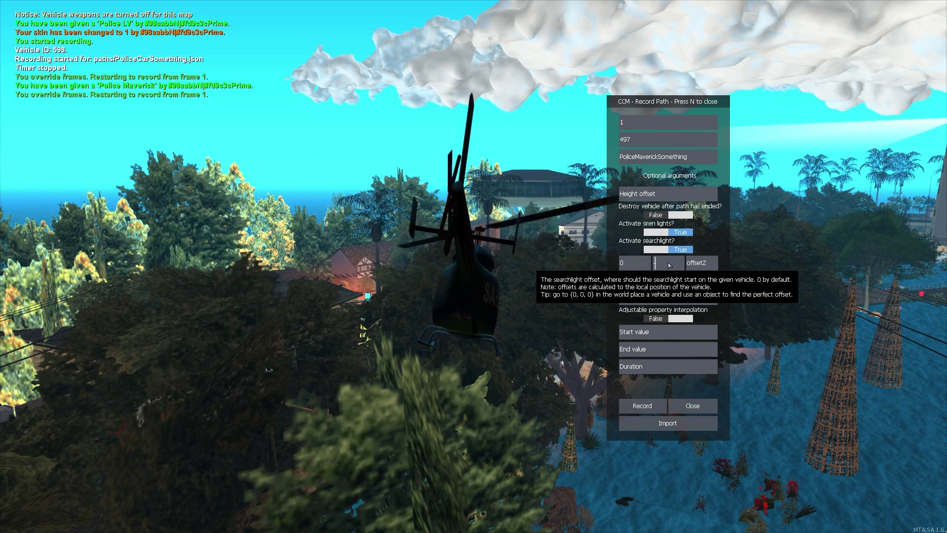
{"action": "left_click", "coordinate": [695, 265]}
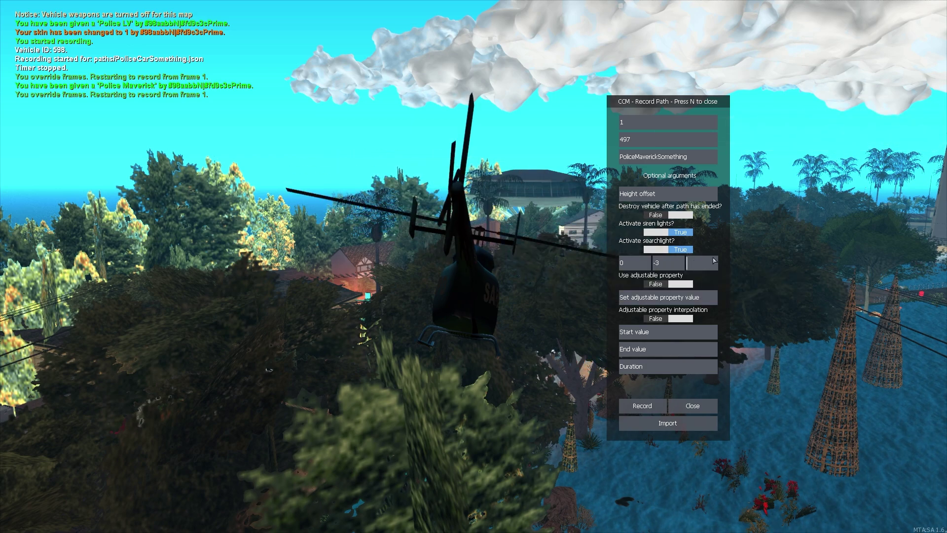
{"action": "type", "text": "-0"}
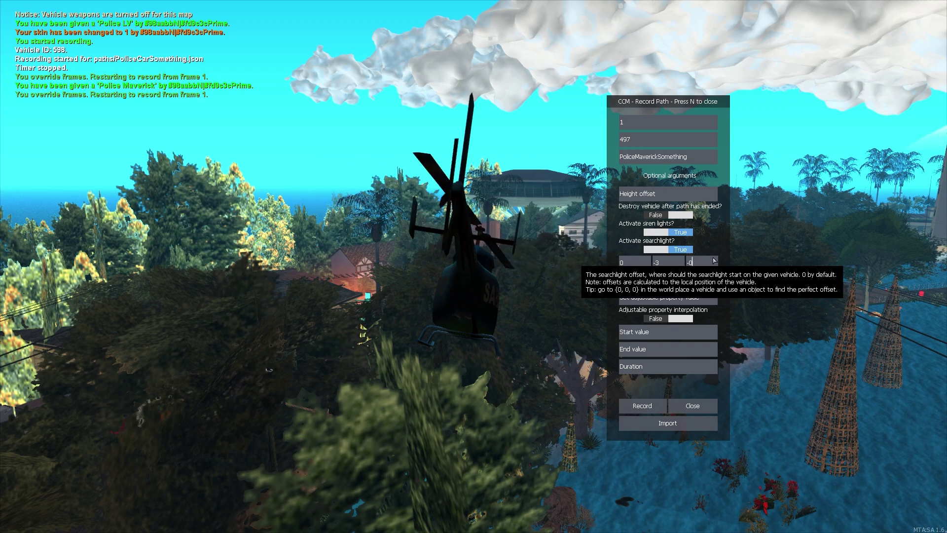
{"action": "type", "text": ".5"}
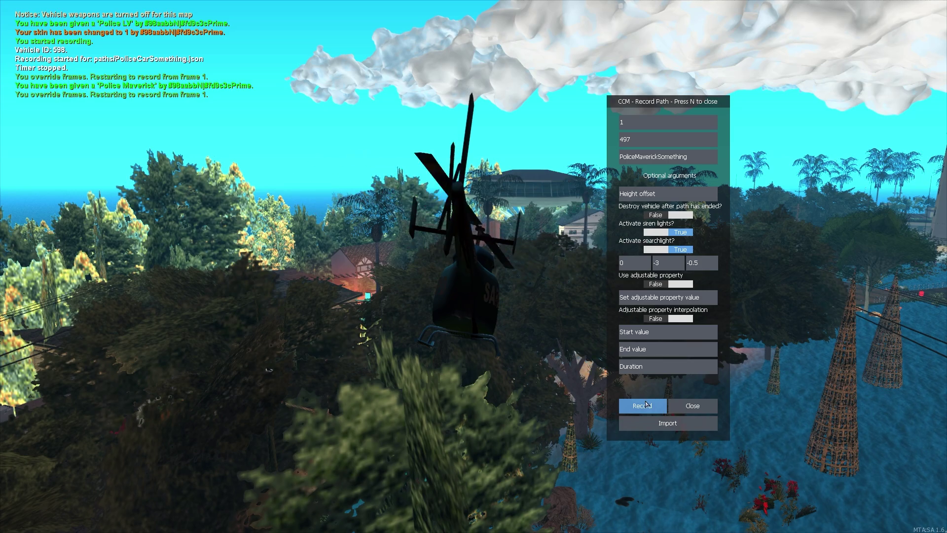
Step: Record the helicopter flying over the road, past the lighthouse and marina towards the harbour houses, then stop recording and close the path settings
{"action": "left_click", "coordinate": [642, 405]}
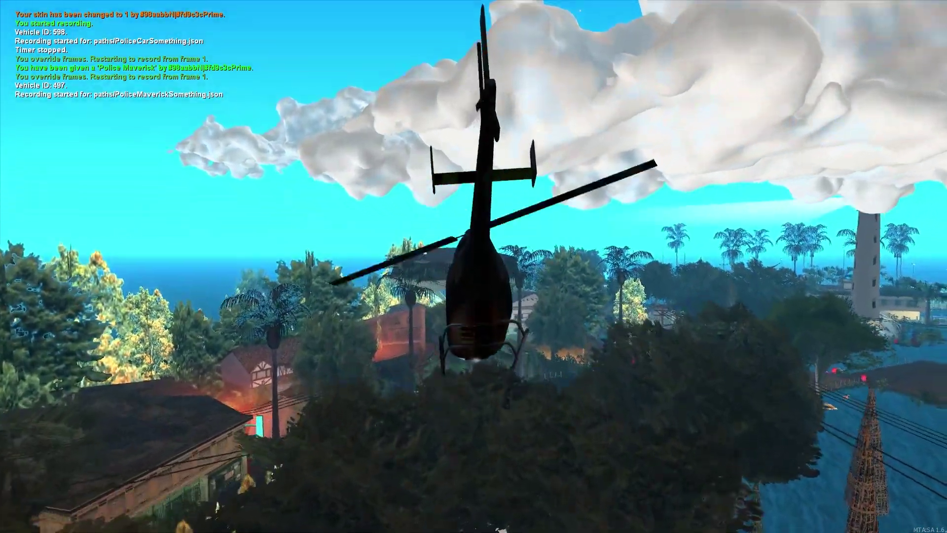
{"action": "key", "text": "a"}
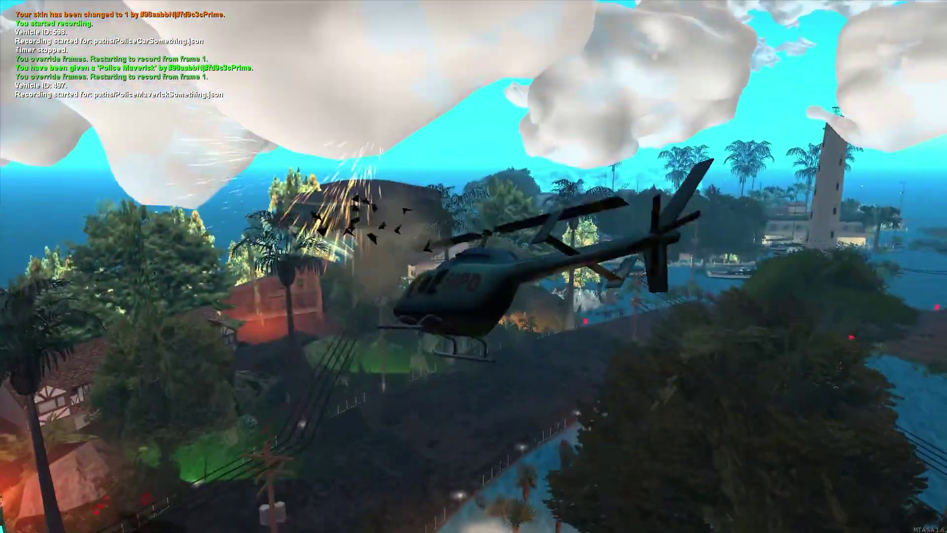
{"action": "key", "text": "d"}
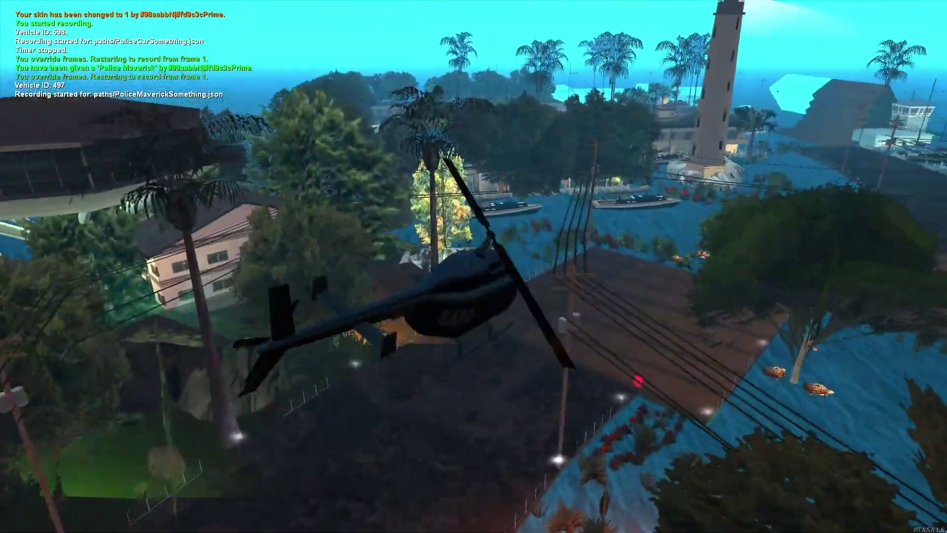
{"action": "key", "text": "Up"}
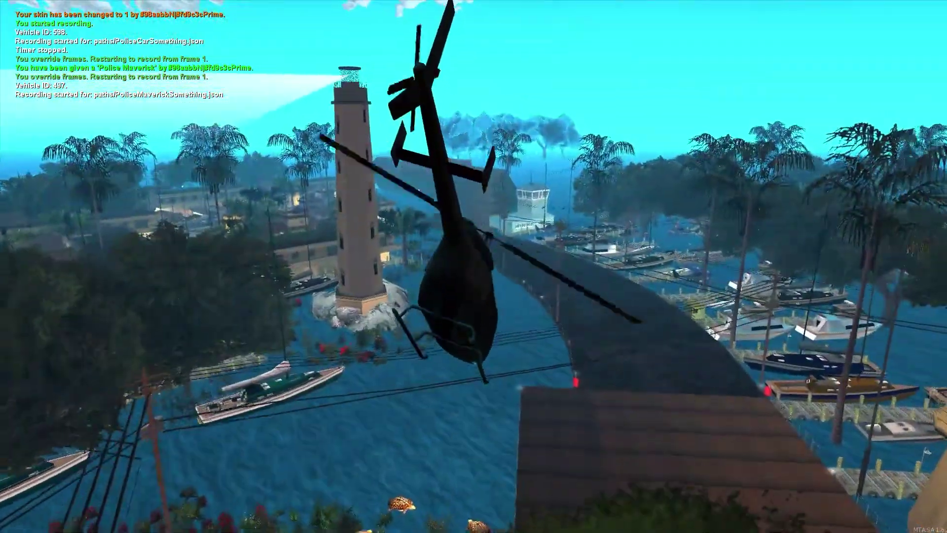
{"action": "key", "text": "Down"}
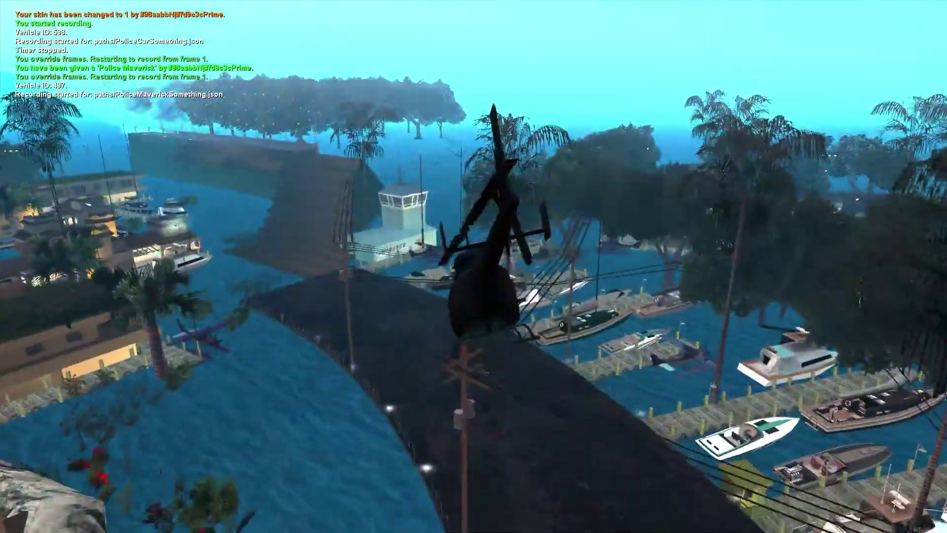
{"action": "key", "text": "a"}
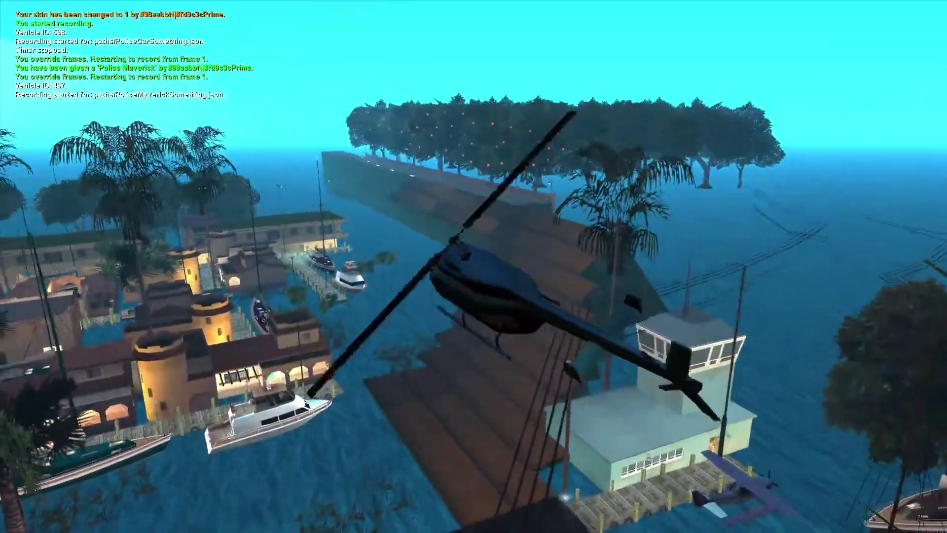
{"action": "key", "text": "r"}
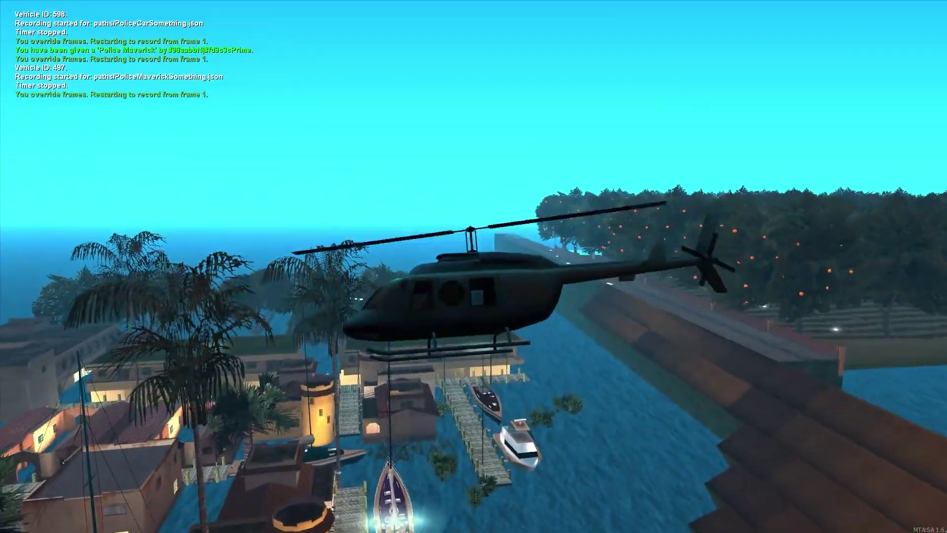
{"action": "key", "text": "n"}
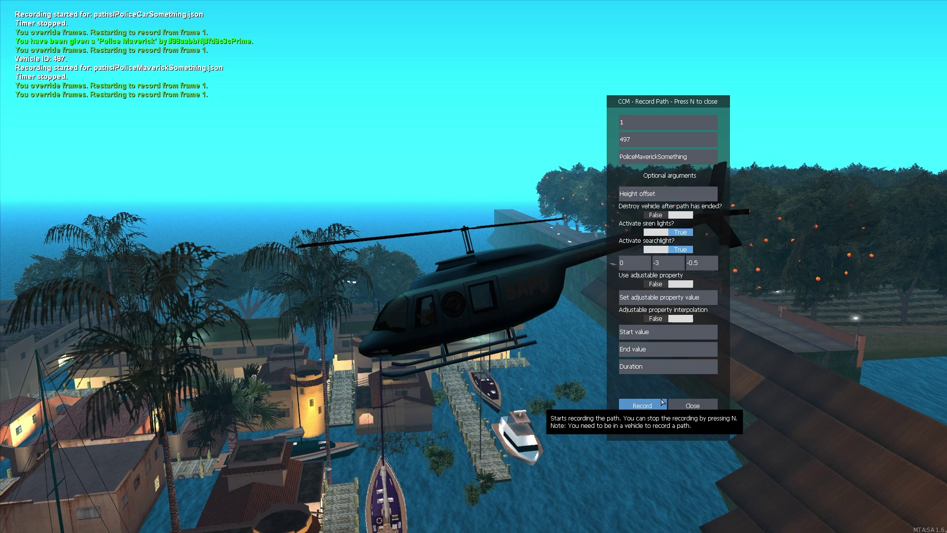
{"action": "left_click", "coordinate": [702, 403]}
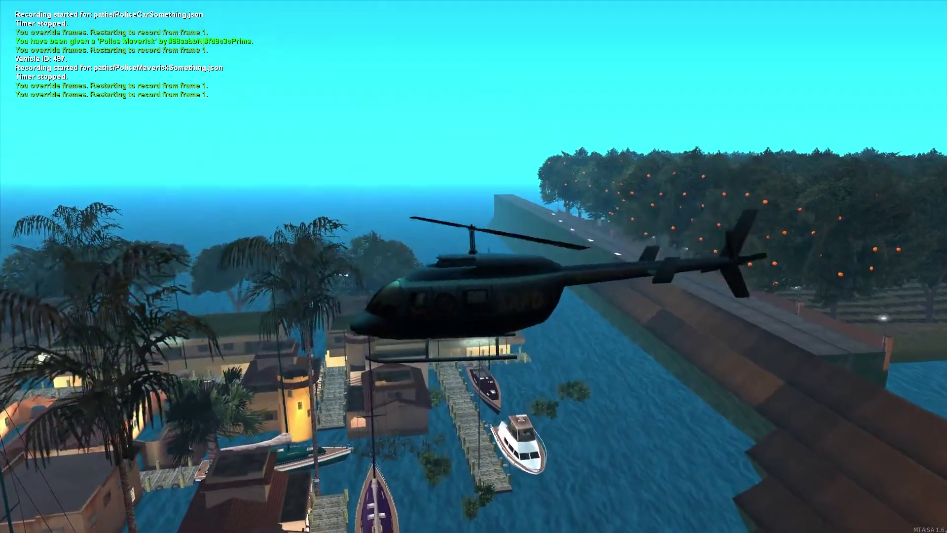
Step: Give the player a Stuntplane through the admin panel and close the path recording settings
{"action": "key", "text": "p"}
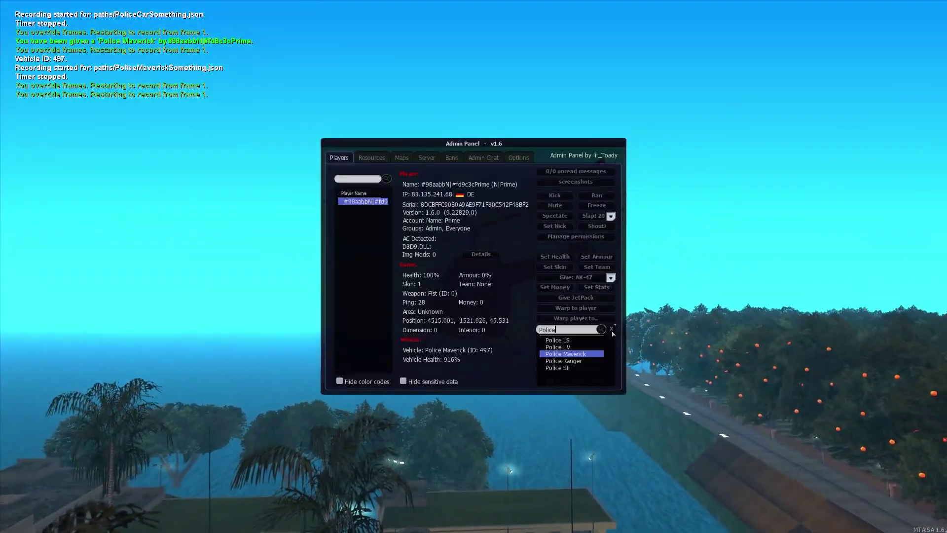
{"action": "left_click", "coordinate": [587, 332]}
{"action": "type", "text": "stu"}
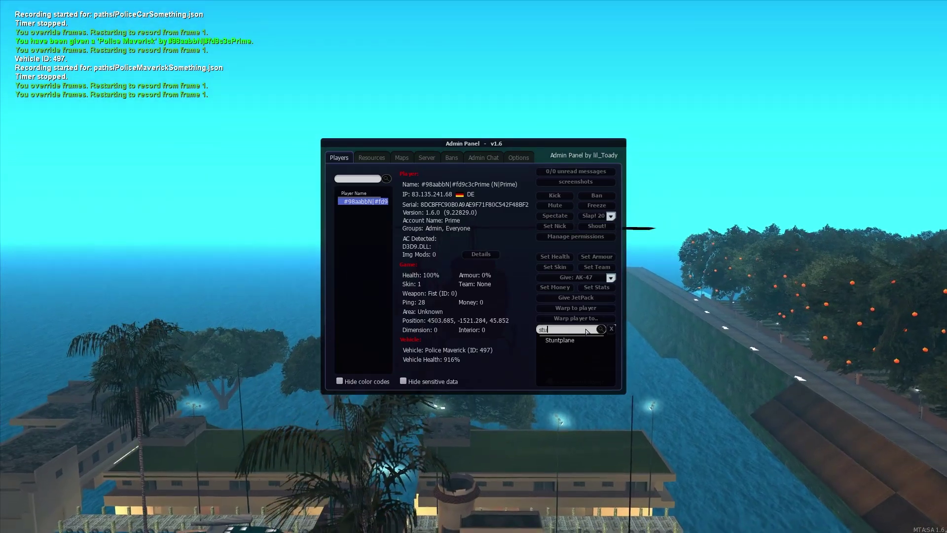
{"action": "type", "text": "ntp"}
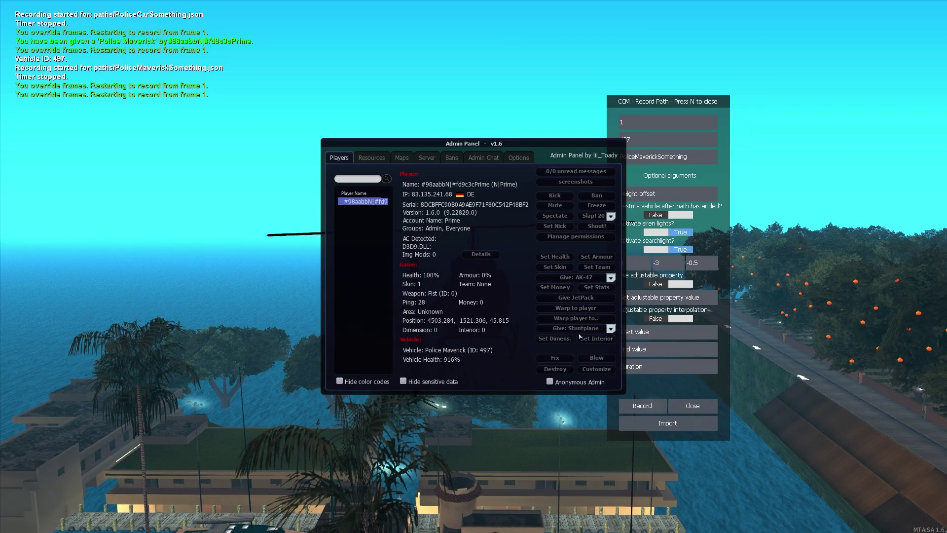
{"action": "left_click", "coordinate": [578, 329]}
{"action": "key", "text": "p"}
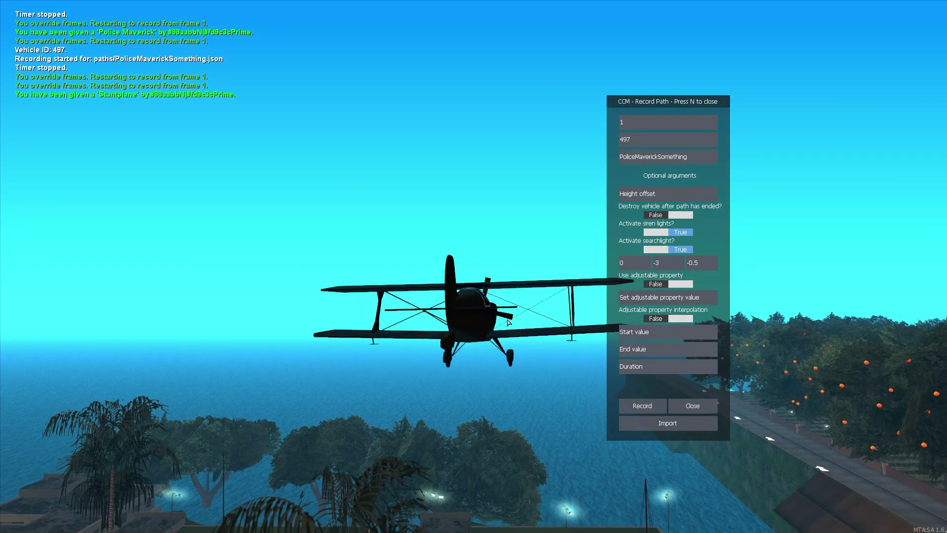
{"action": "left_click", "coordinate": [693, 405]}
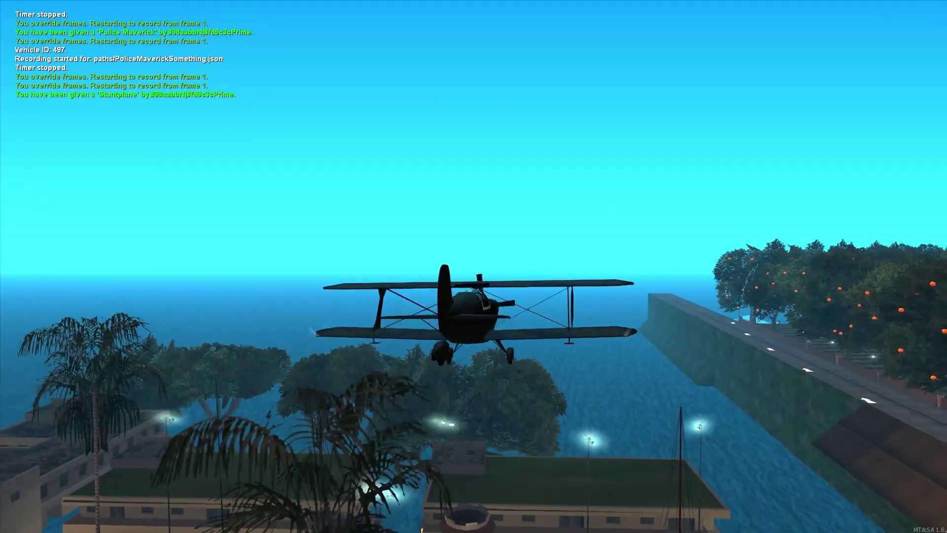
Step: Fly the stuntplane over the orange trees and circle back towards the harbour houses and lighthouse
{"action": "key", "text": "d"}
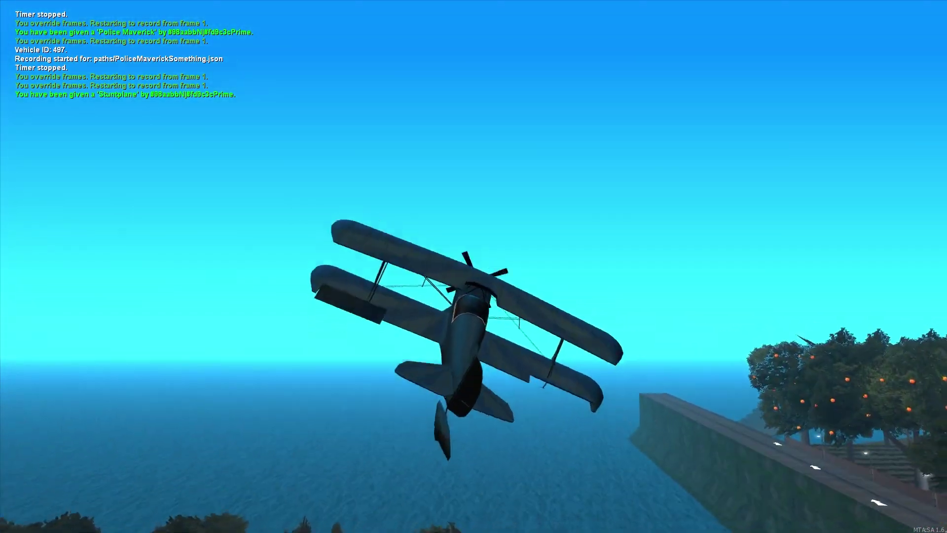
{"action": "key", "text": "a"}
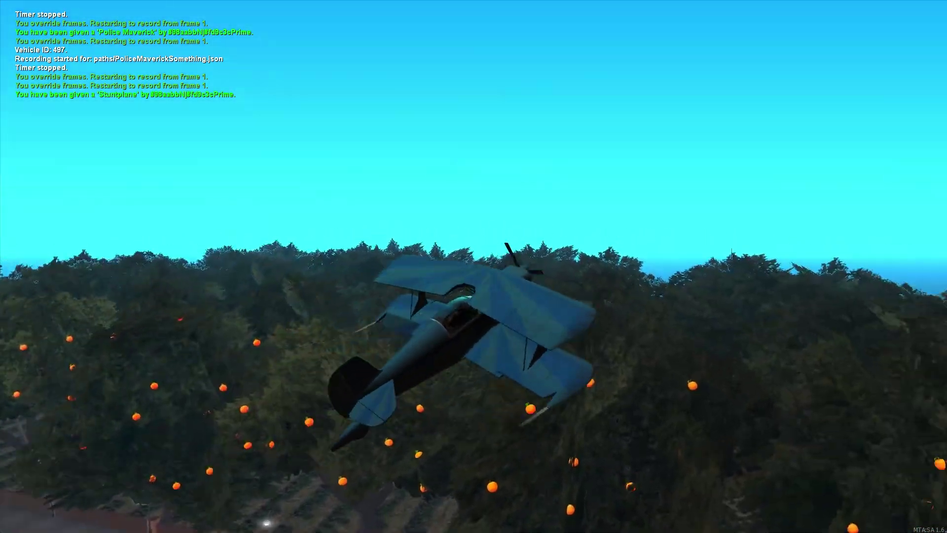
{"action": "key", "text": "a"}
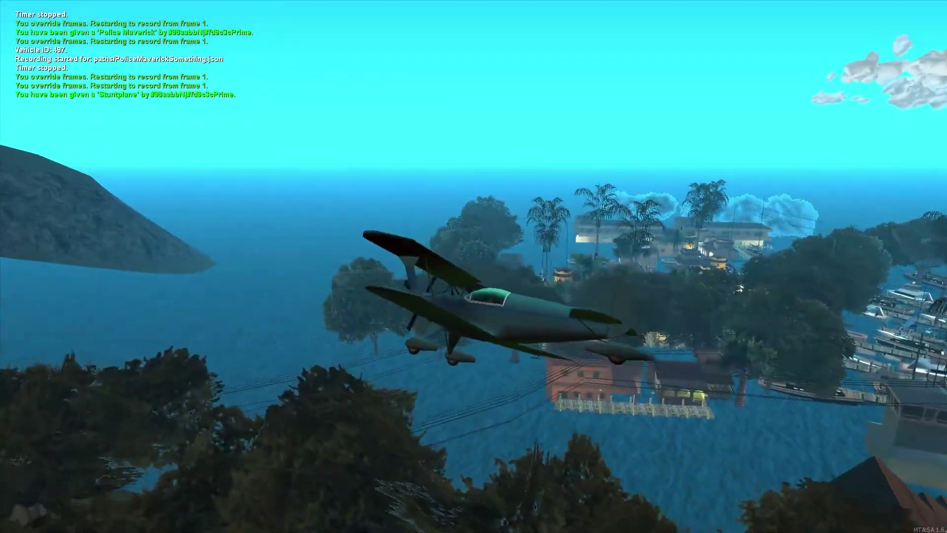
{"action": "key", "text": "d"}
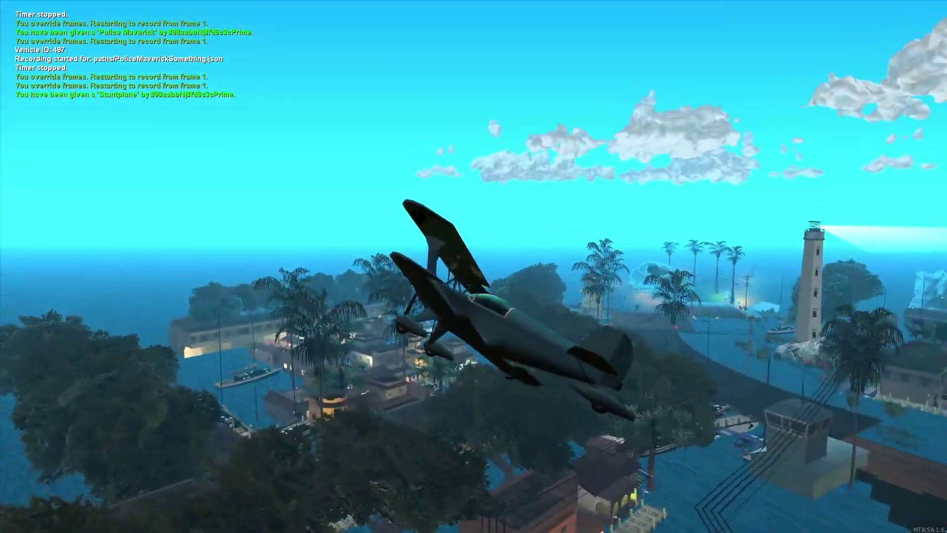
Step: Name the stuntplane's path file Stuntplanesomething and deactivate the searchlight
{"action": "key", "text": "n"}
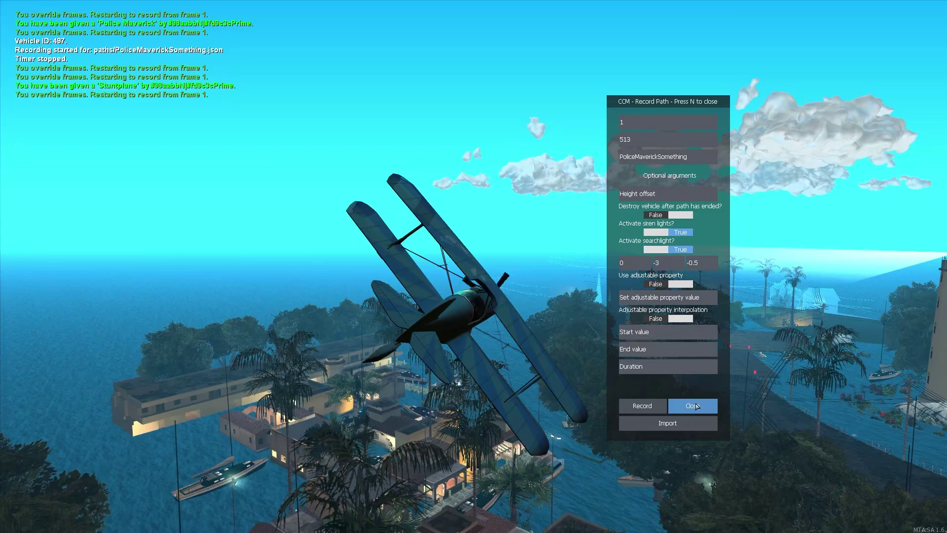
{"action": "left_click", "coordinate": [695, 163]}
{"action": "key", "text": "ctrl+a"}
{"action": "key", "text": "BackSpace"}
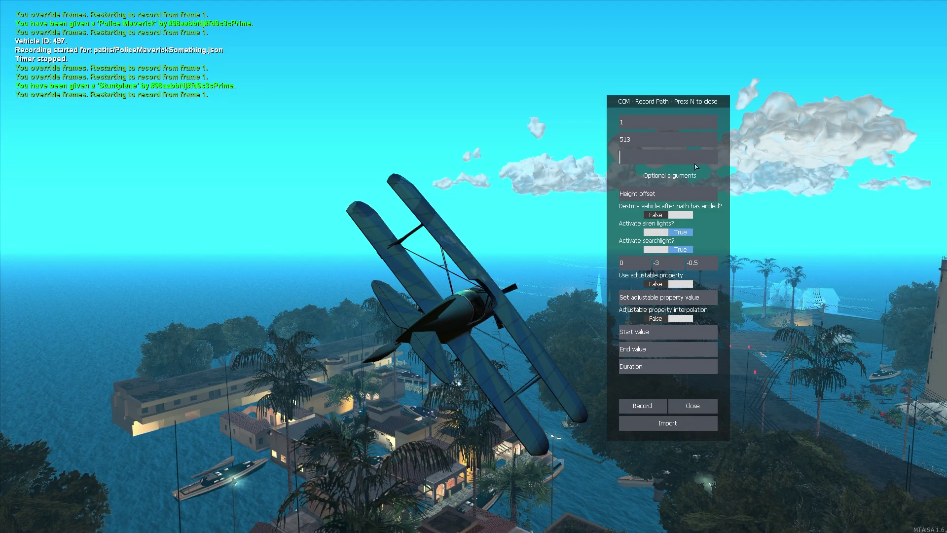
{"action": "type", "text": "Stuntpla"}
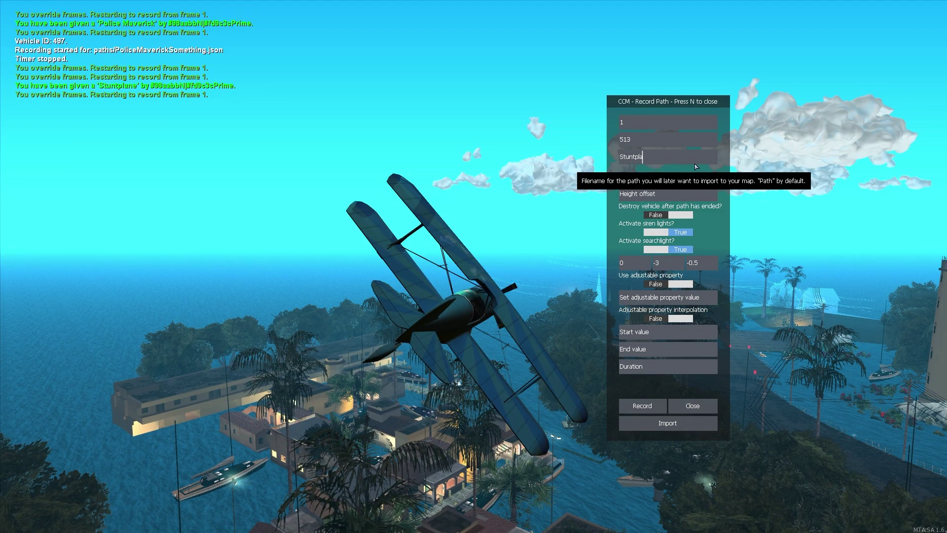
{"action": "type", "text": "nesomething"}
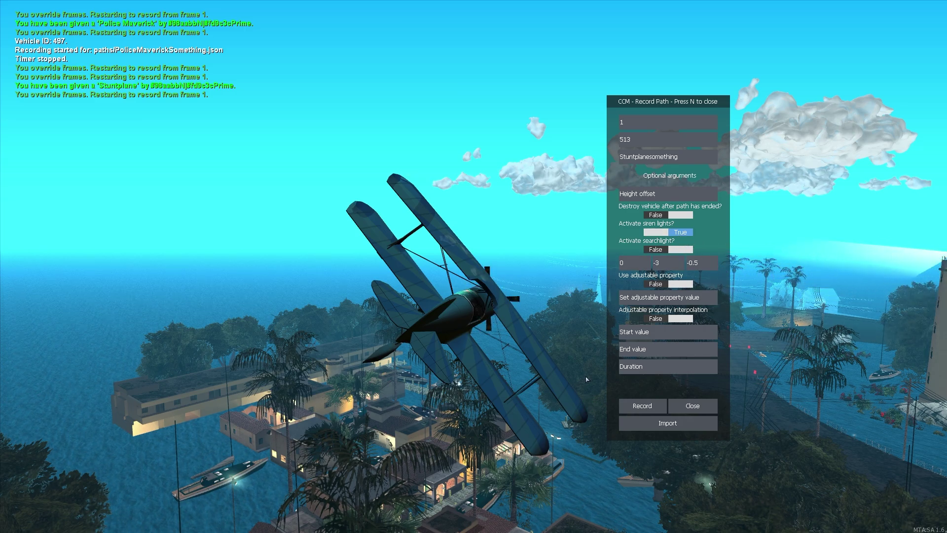
Step: Record the stuntplane flying past the lighthouse, low over the bridge and up above the trees, then stop recording and turn back towards the lighthouse
{"action": "left_click", "coordinate": [642, 406]}
{"action": "key", "text": "a"}
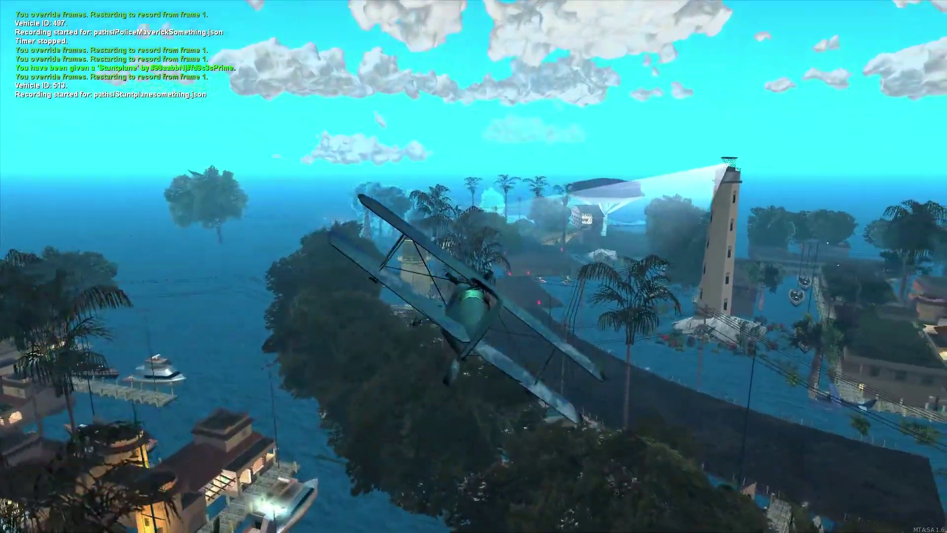
{"action": "key", "text": "a"}
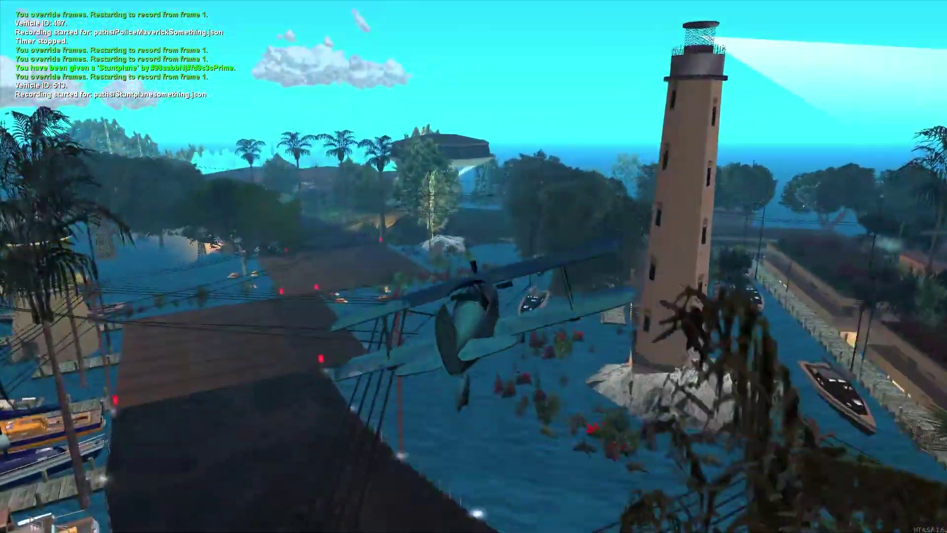
{"action": "key", "text": "d"}
{"action": "key", "text": "d"}
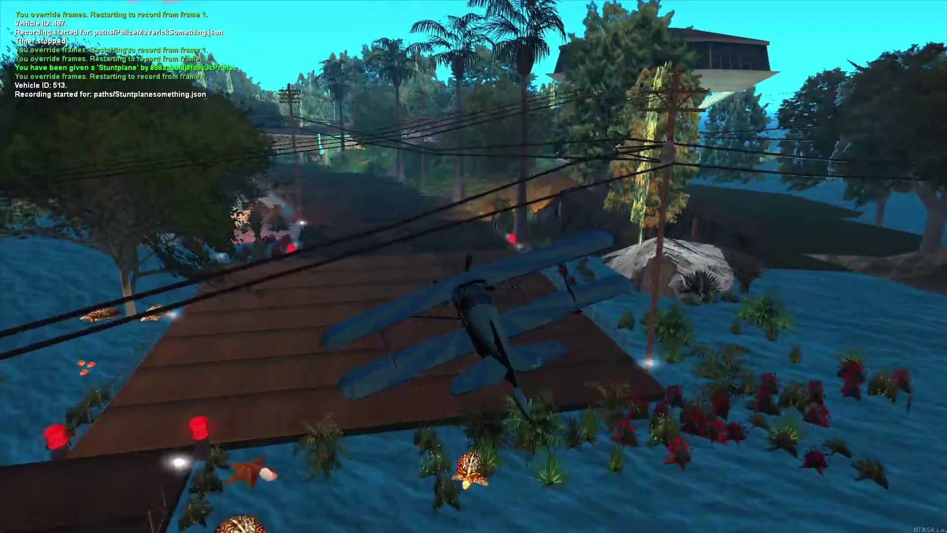
{"action": "key", "text": "Down"}
{"action": "key", "text": "a"}
{"action": "key", "text": "Down"}
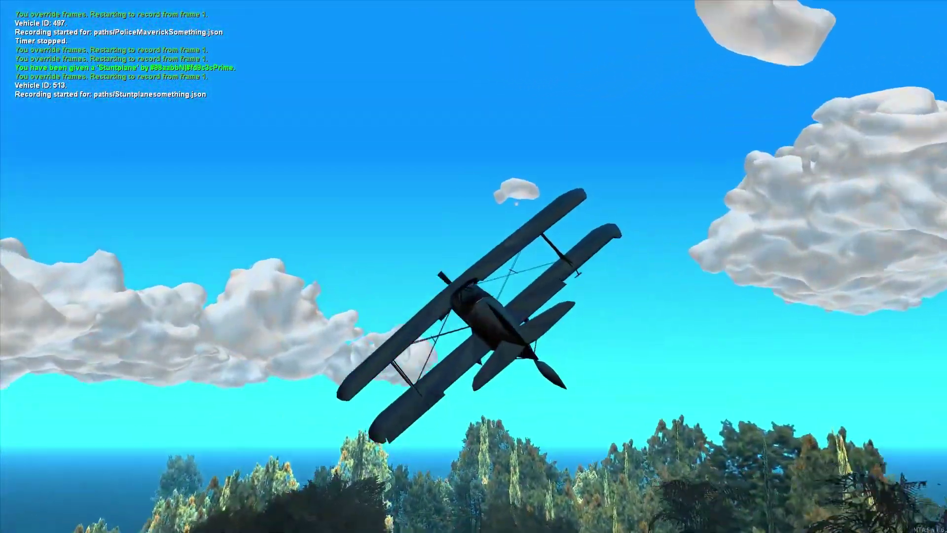
{"action": "key", "text": "d"}
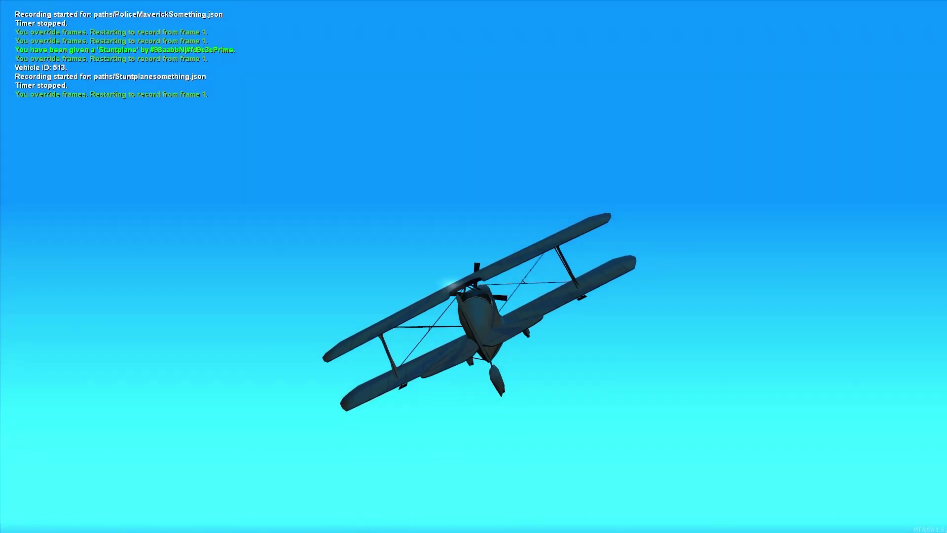
{"action": "key", "text": "Up"}
{"action": "key", "text": "Down"}
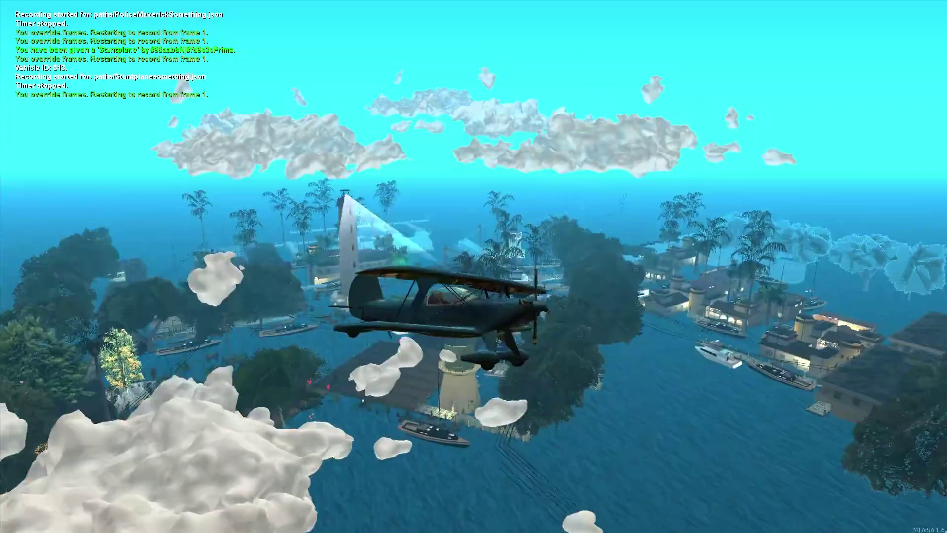
Step: Bank the stuntplane towards the lighthouse, then end the flight and respawn in the car inside the garage
{"action": "key", "text": "a"}
{"action": "key", "text": "Down"}
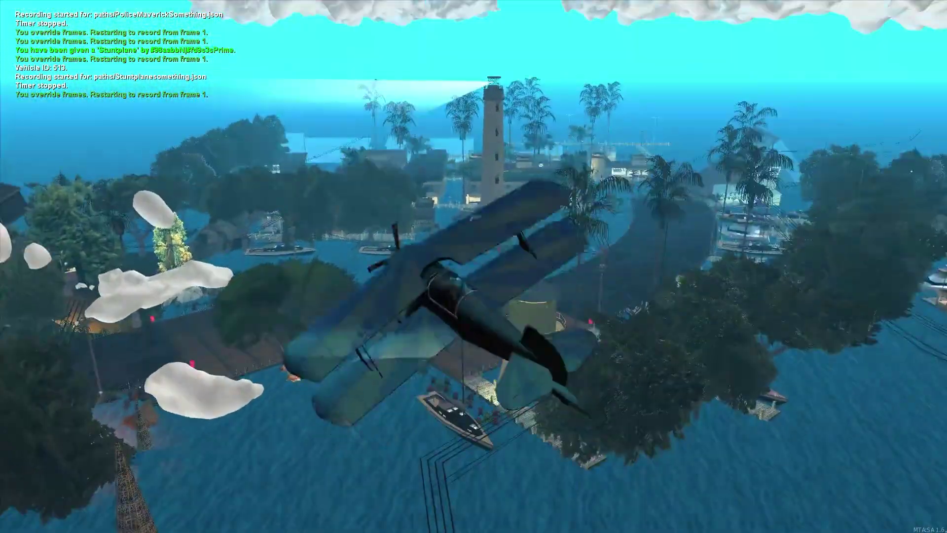
{"action": "key", "text": "Return"}
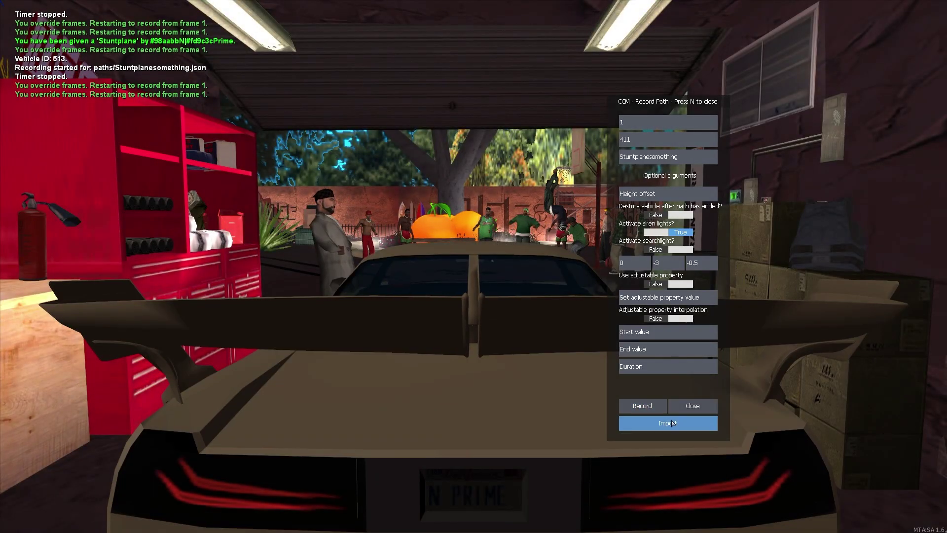
Step: Open the path import settings, filter the markers by "Prime" and select PrimePoliceMarker
{"action": "left_click", "coordinate": [673, 422]}
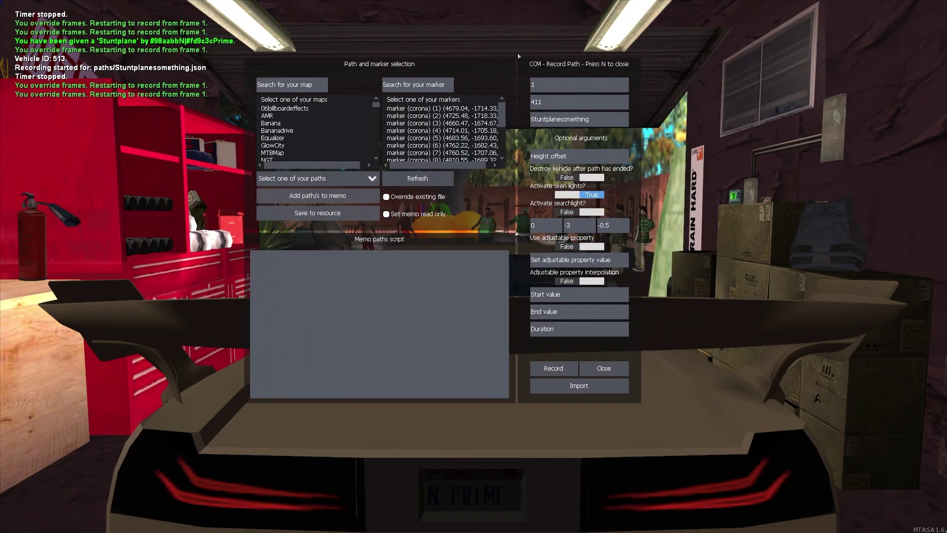
{"action": "scroll", "coordinate": [477, 137], "scroll_direction": "down", "scroll_amount": 1}
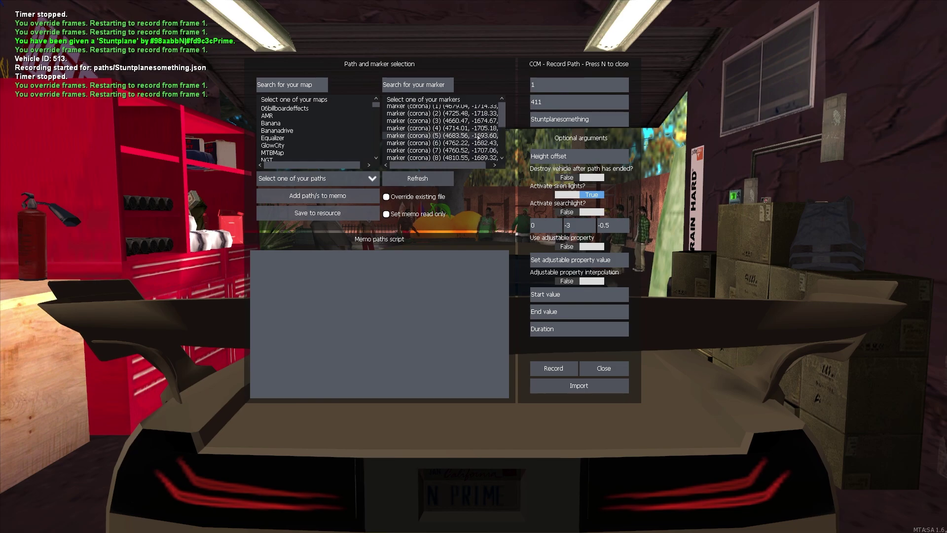
{"action": "scroll", "coordinate": [477, 137], "scroll_direction": "down", "scroll_amount": 5}
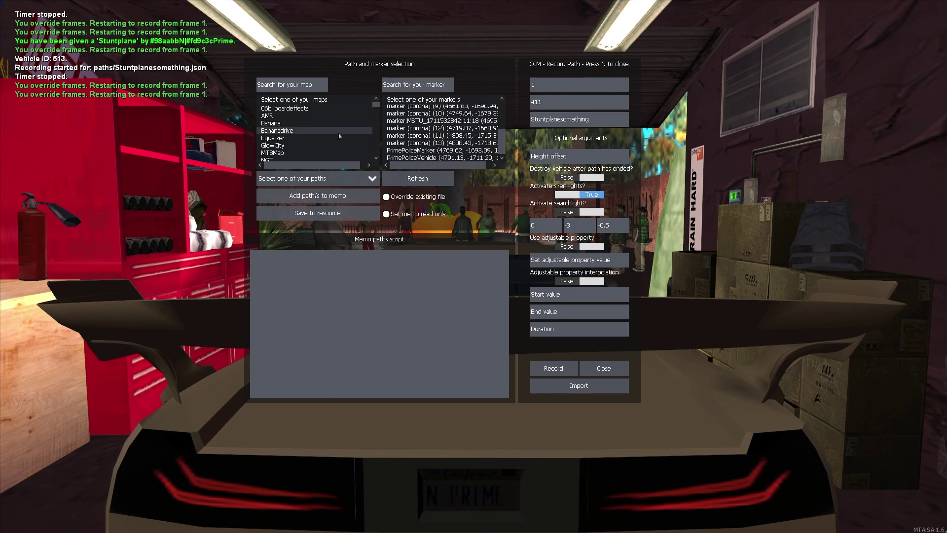
{"action": "left_click", "coordinate": [419, 85]}
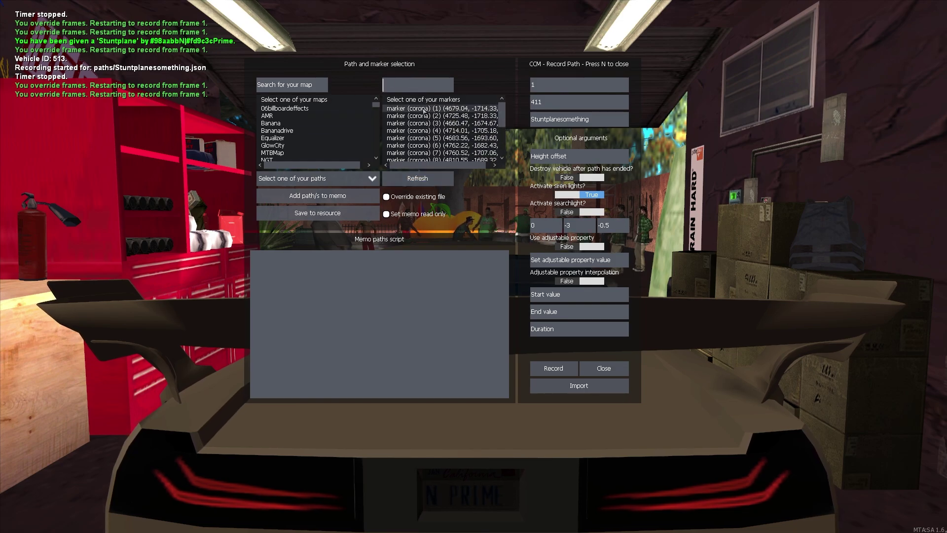
{"action": "type", "text": "Prime"}
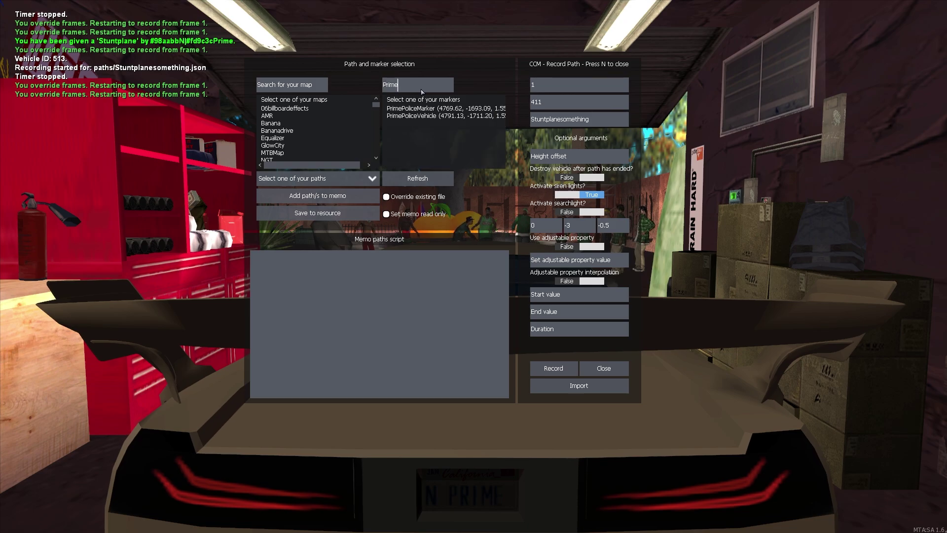
{"action": "left_click", "coordinate": [465, 111]}
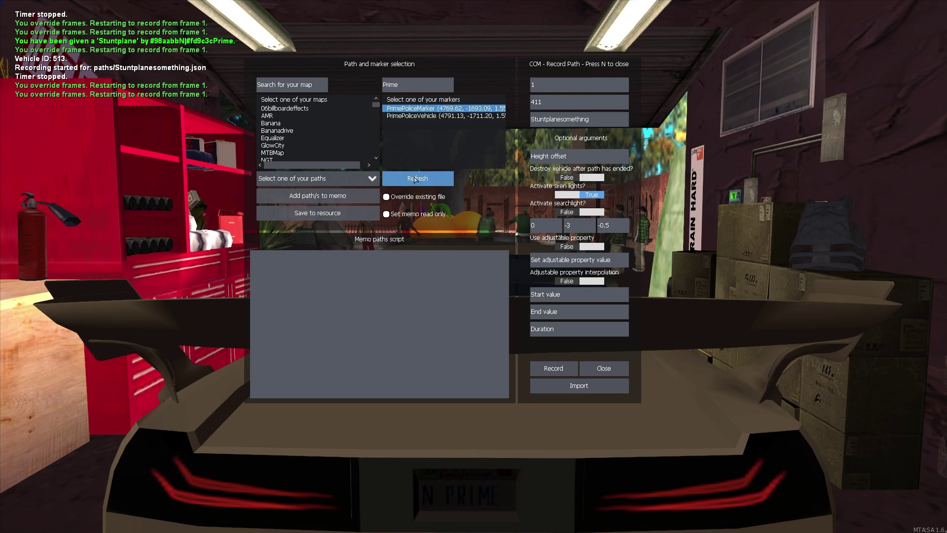
Step: Choose the paths/PoliceCarSomething.json path and add it to the memo script
{"action": "left_click", "coordinate": [372, 179]}
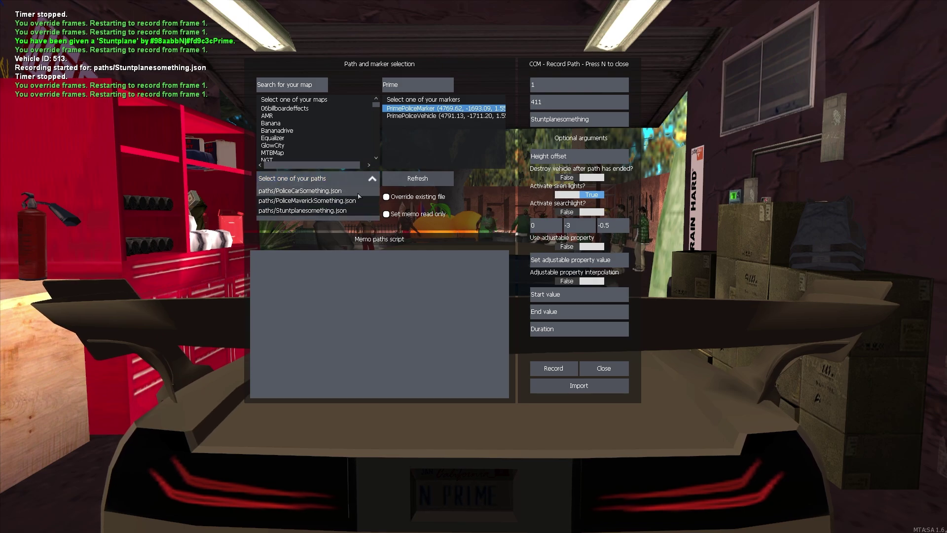
{"action": "left_click", "coordinate": [365, 179]}
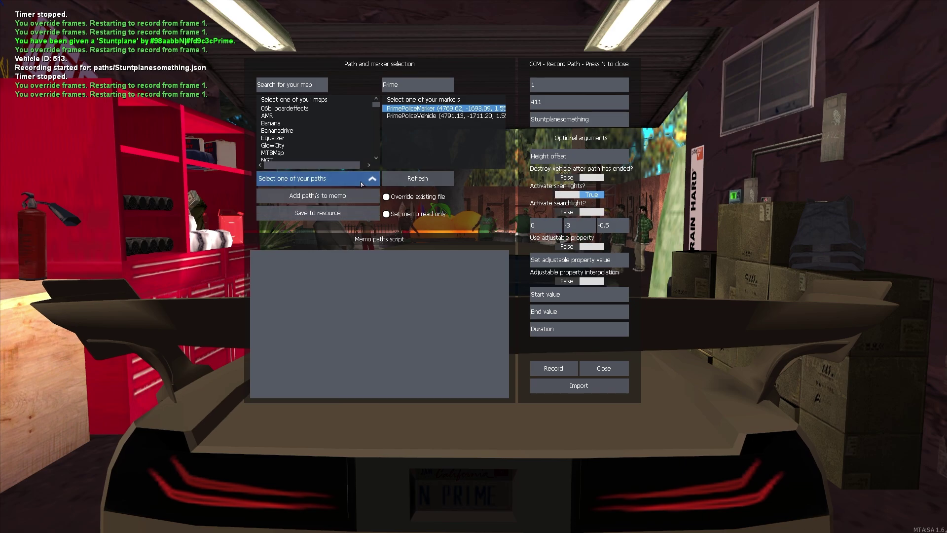
{"action": "left_click", "coordinate": [365, 179]}
{"action": "left_click", "coordinate": [345, 194]}
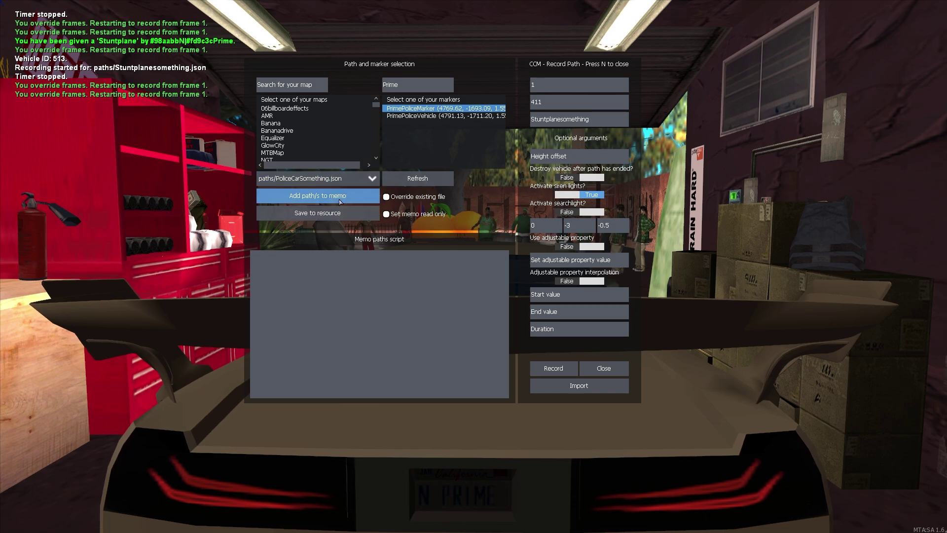
{"action": "left_click", "coordinate": [340, 200]}
Step: Add the paths/PoliceMaverickSomething.json and paths/Stuntplanesomething.json paths to the memo script
{"action": "left_click", "coordinate": [345, 178]}
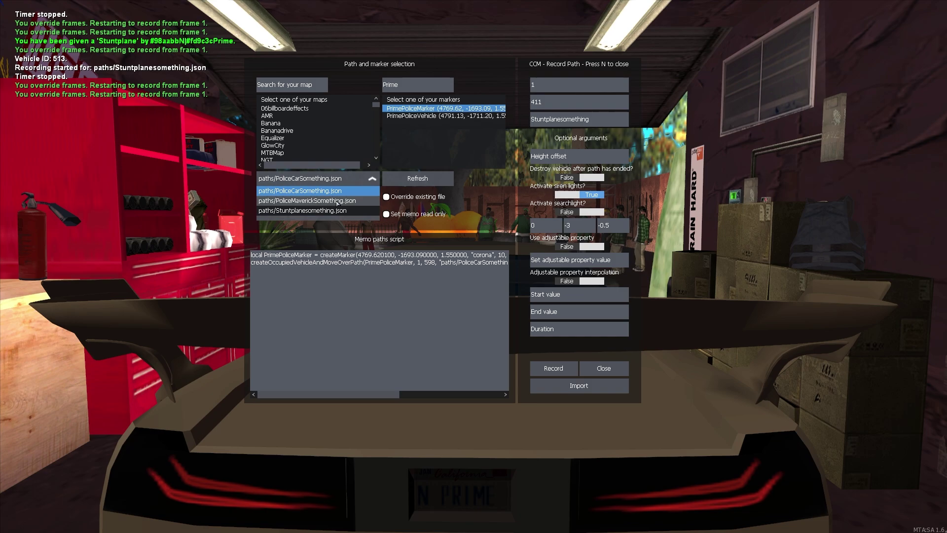
{"action": "left_click", "coordinate": [337, 201]}
{"action": "left_click", "coordinate": [337, 196]}
{"action": "left_click", "coordinate": [345, 178]}
{"action": "left_click", "coordinate": [320, 210]}
{"action": "left_click", "coordinate": [337, 195]}
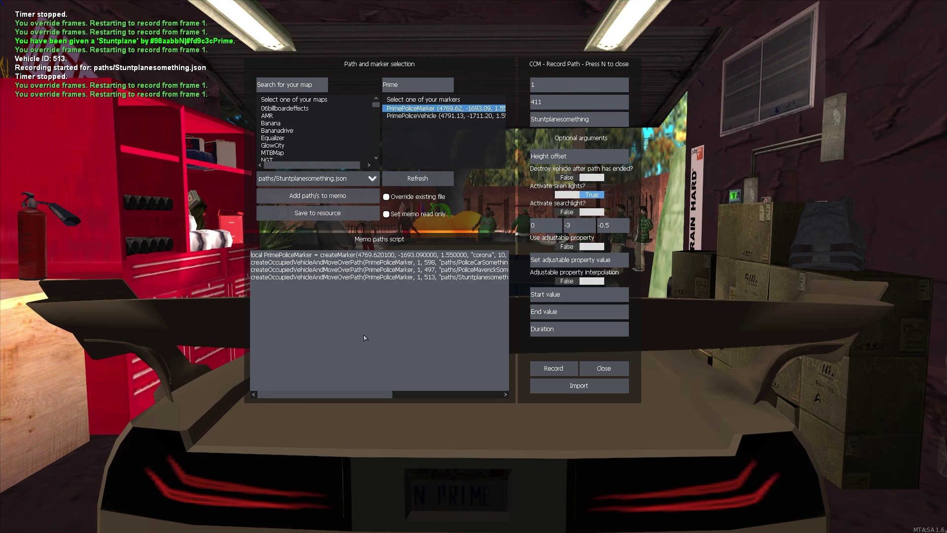
Step: Review the memo script, save its paths to the Oranges map resource and close the path recording window
{"action": "left_click_drag", "start_coordinate": [358, 396], "coordinate": [326, 397]}
{"action": "mouse_move", "coordinate": [382, 390]}
{"action": "left_mouse_down"}
{"action": "mouse_move", "coordinate": [484, 391]}
{"action": "mouse_move", "coordinate": [382, 390]}
{"action": "left_mouse_up"}
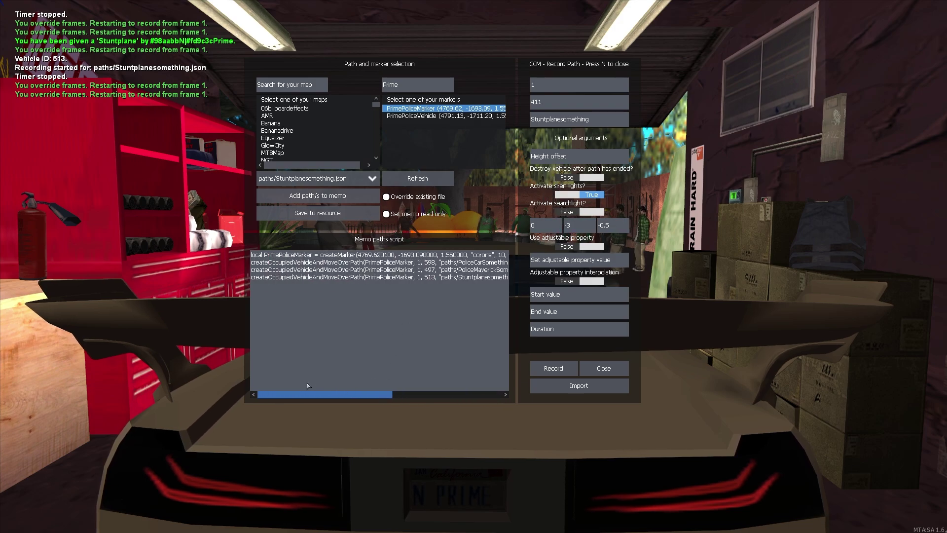
{"action": "left_click", "coordinate": [322, 180]}
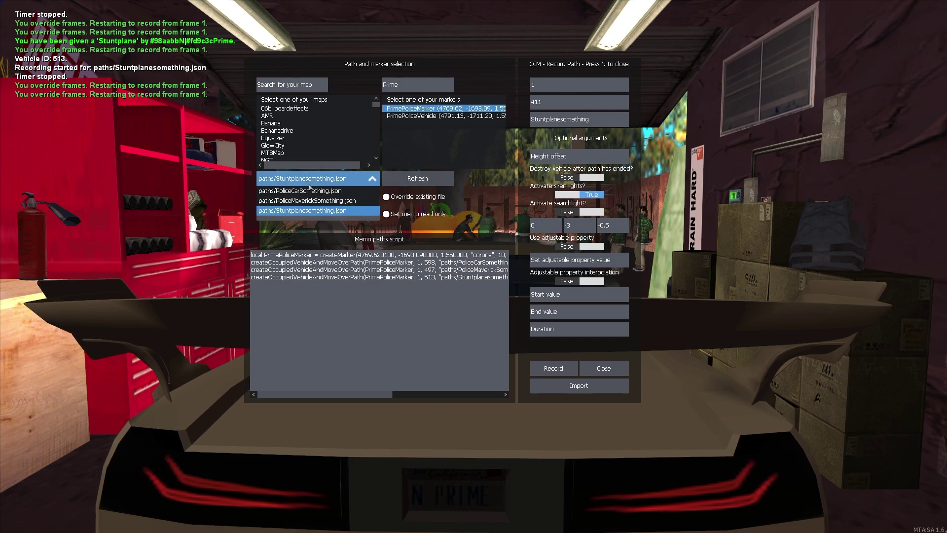
{"action": "left_click", "coordinate": [310, 184]}
{"action": "left_click_drag", "start_coordinate": [371, 394], "coordinate": [501, 405]}
{"action": "left_click_drag", "start_coordinate": [443, 394], "coordinate": [229, 356]}
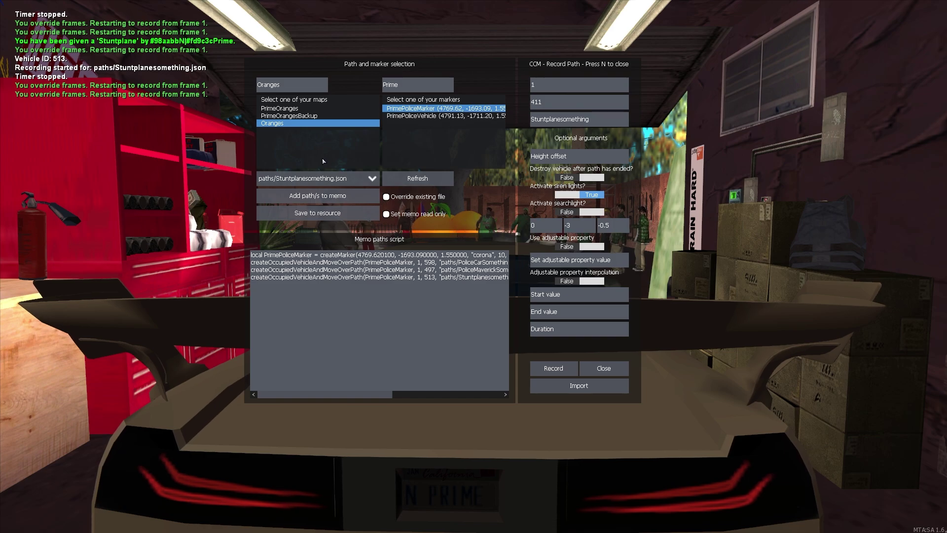
{"action": "left_click", "coordinate": [343, 214]}
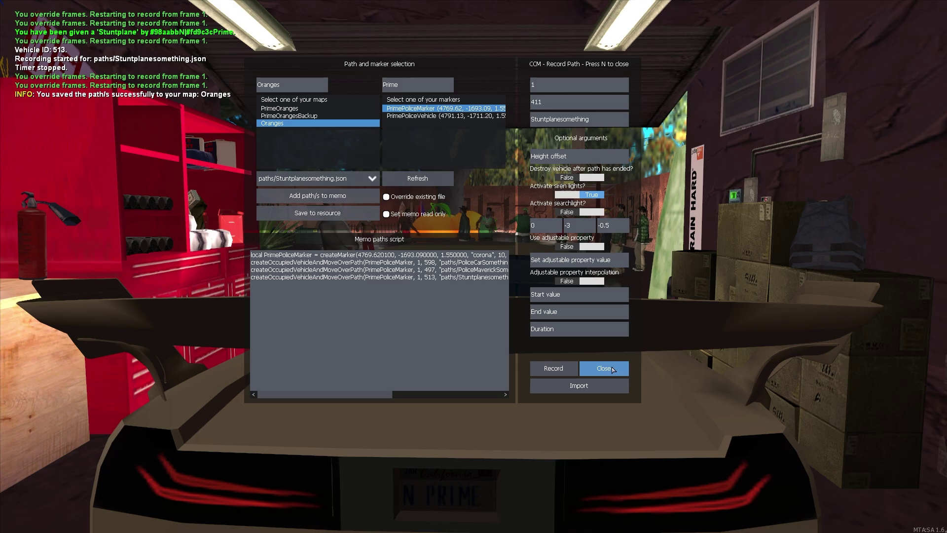
{"action": "left_click", "coordinate": [603, 368]}
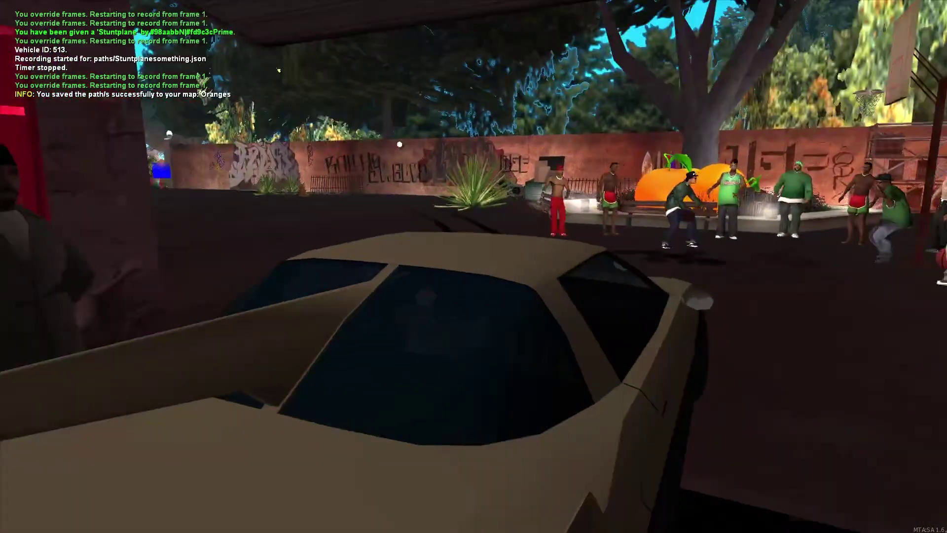
Step: Drive the car out of the garage and restart the oranges resource with the console command "restart oranges"
{"action": "key", "text": "w"}
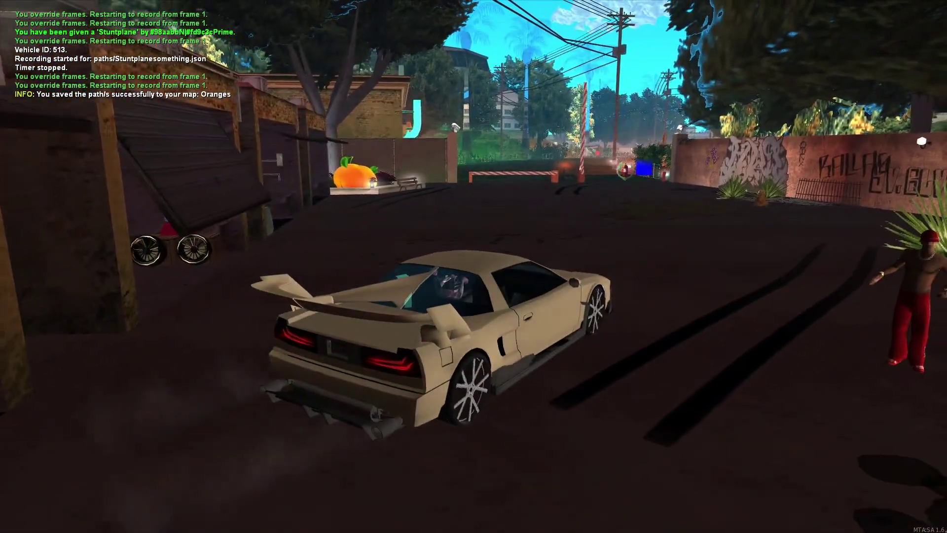
{"action": "key", "text": "F8"}
{"action": "type", "text": "restart or"}
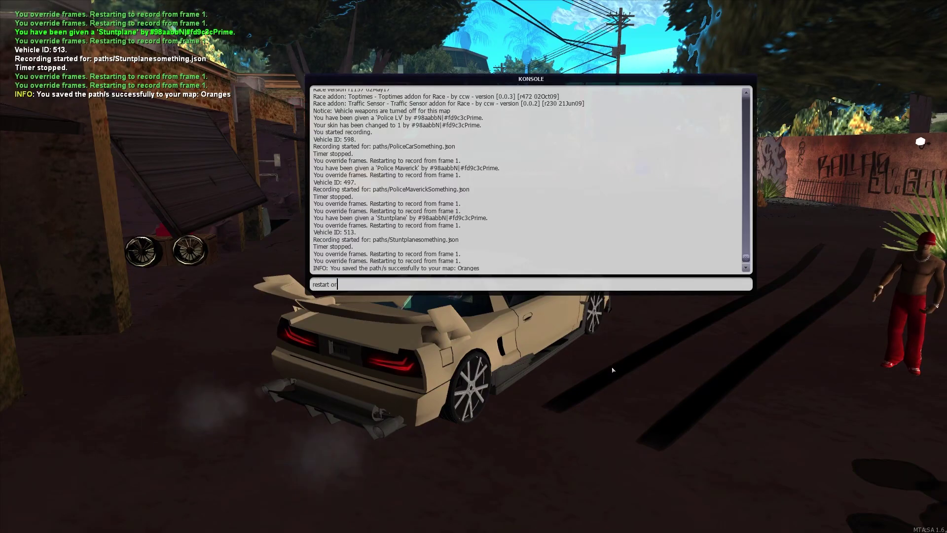
{"action": "type", "text": "anges"}
{"action": "key", "text": "Return"}
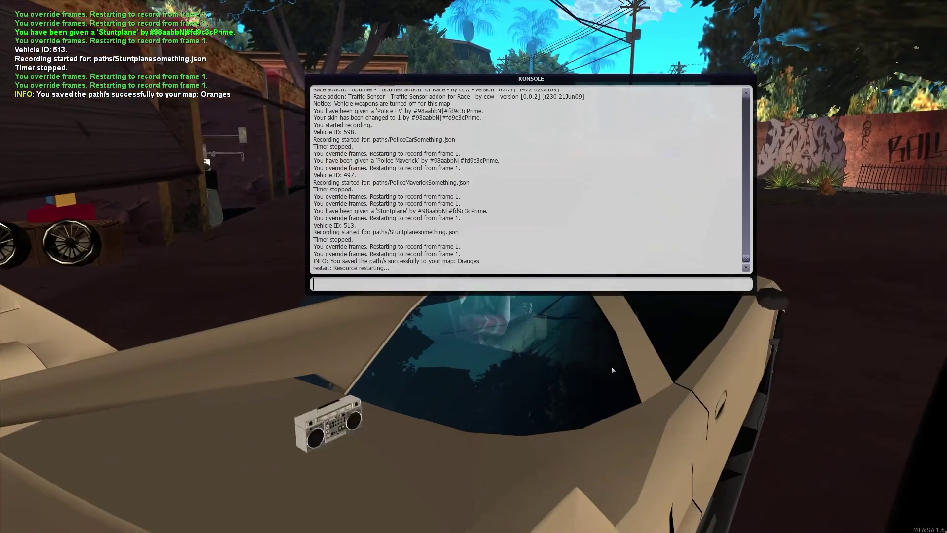
{"action": "key", "text": "F8"}
Step: Test the saved paths by driving the car along the waterfront road past the lighthouse
{"action": "key", "text": "w"}
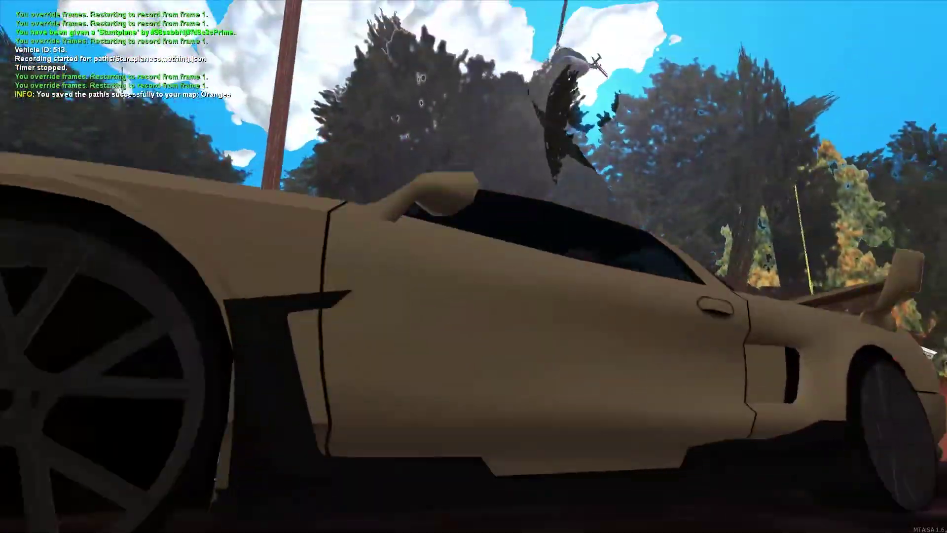
{"action": "key", "text": "w"}
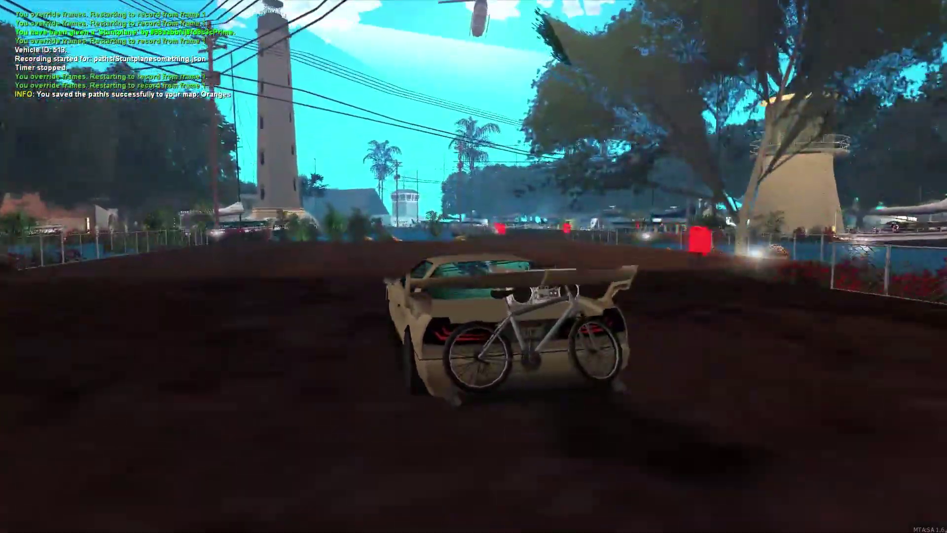
{"action": "key", "text": "w"}
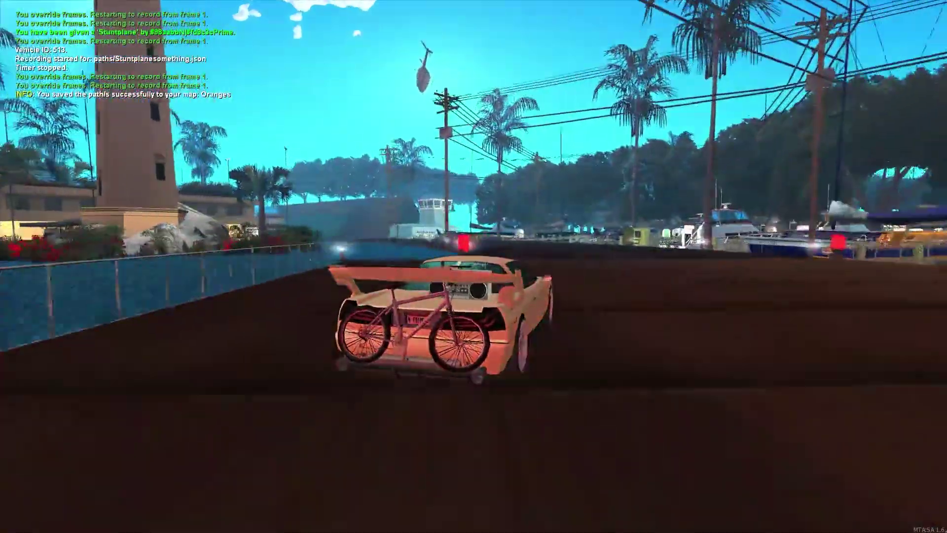
{"action": "key", "text": "w"}
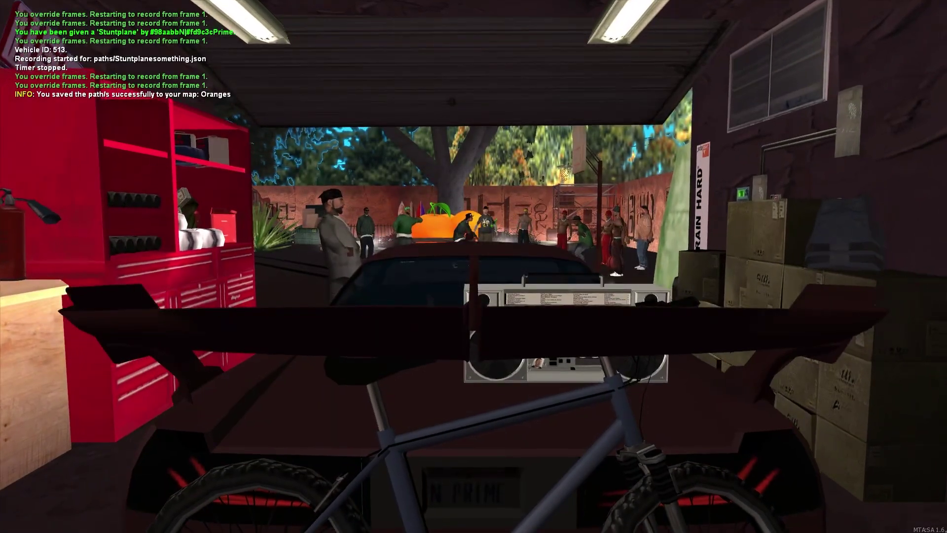
Step: Drive out of the garage again, through the striped barrier and along the street towards the lighthouse to observe the recorded aircraft
{"action": "key", "text": "w"}
{"action": "key", "text": "a"}
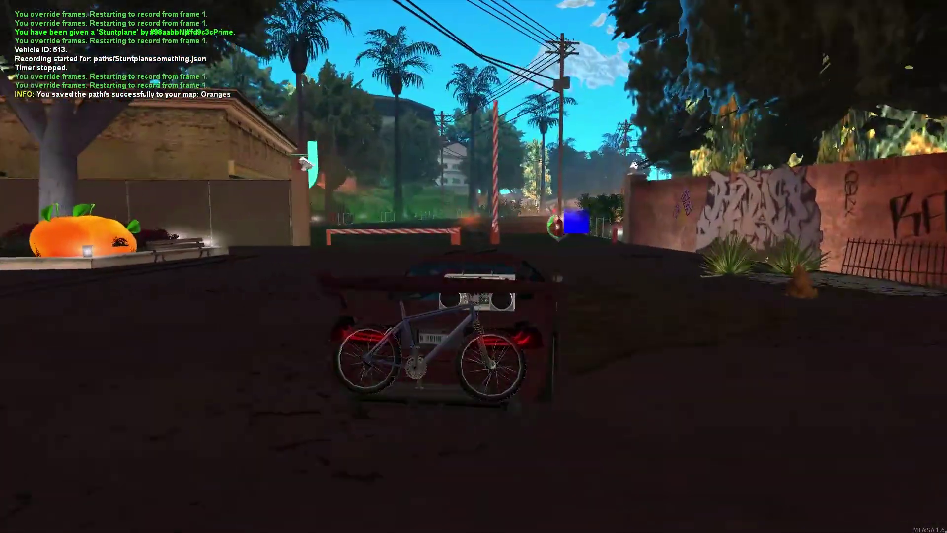
{"action": "key", "text": "w"}
{"action": "key", "text": "a"}
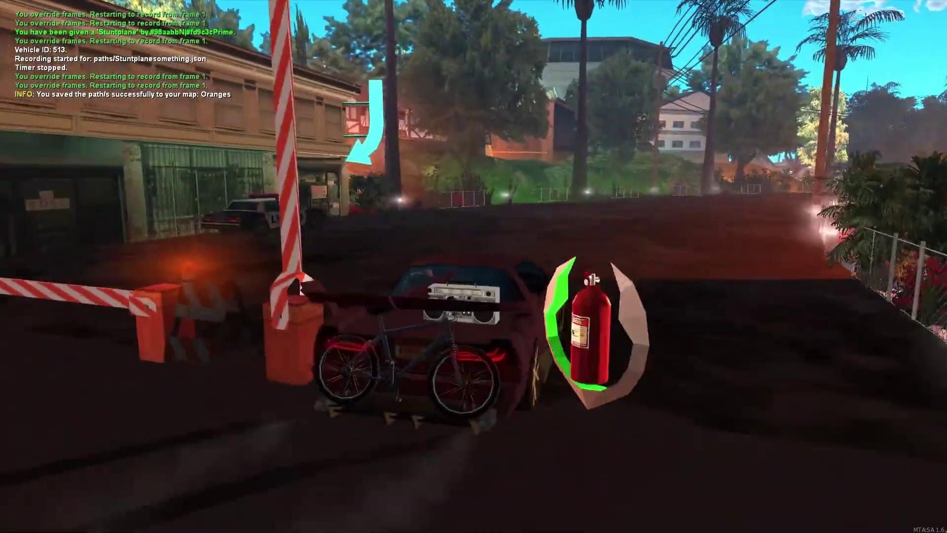
{"action": "key", "text": "w"}
{"action": "key", "text": "a"}
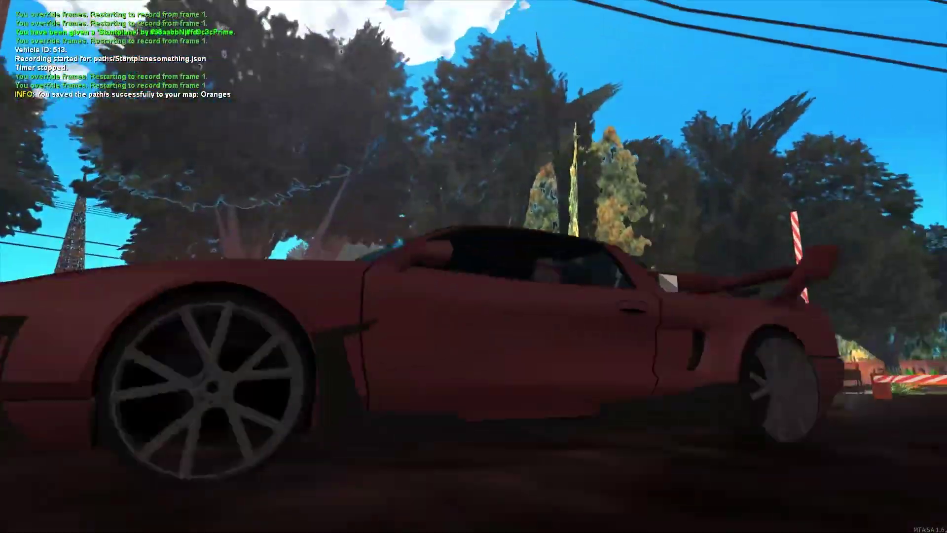
{"action": "key", "text": "w"}
{"action": "key", "text": "d"}
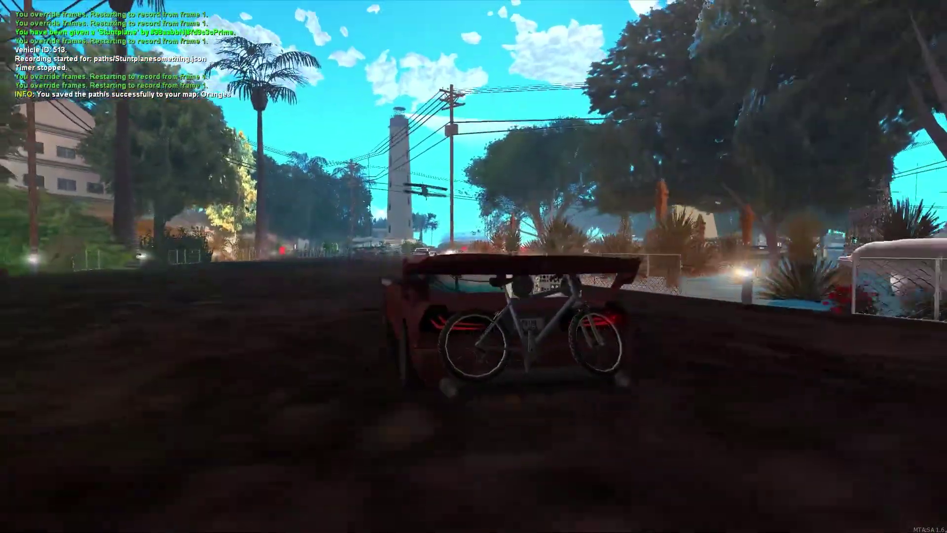
{"action": "key", "text": "w"}
{"action": "key", "text": "a"}
{"action": "key", "text": "d"}
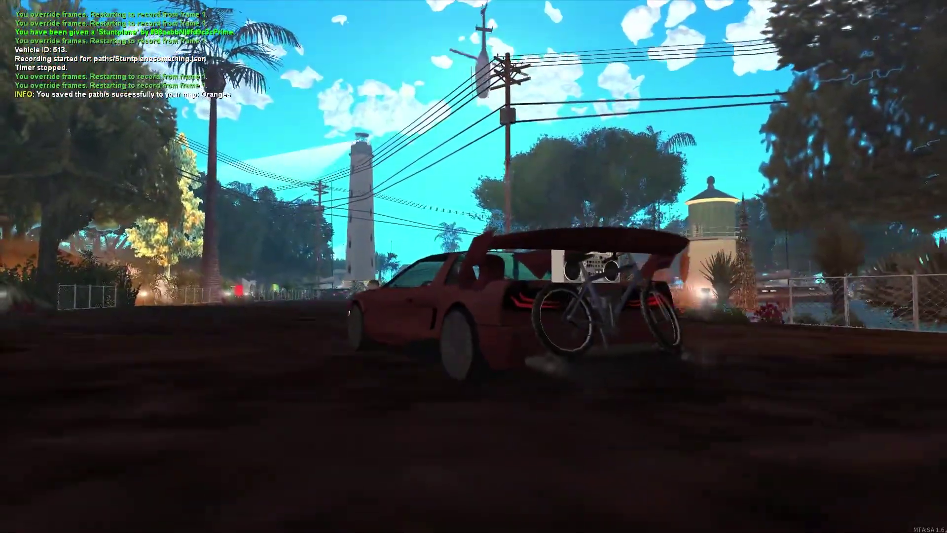